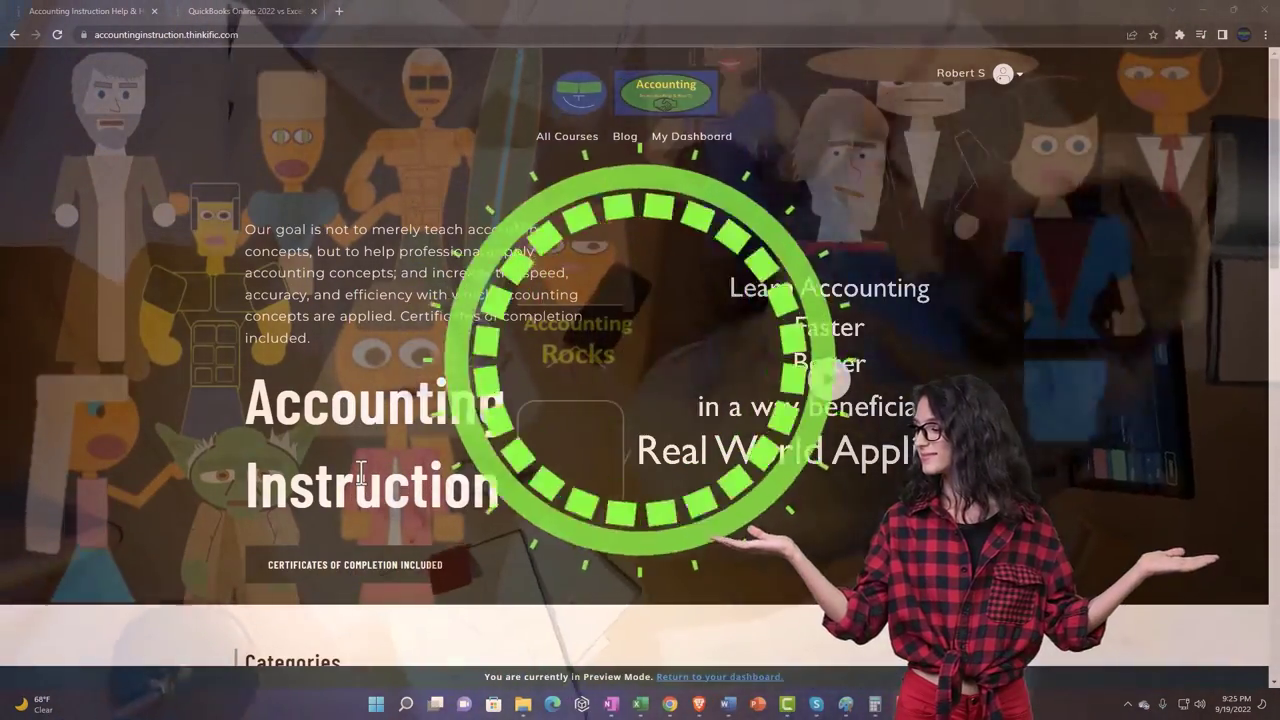
Browse the course categories on the accounting site and view the OneNote - Getting Started 2022 section of the QuickBooks Online 2022 course.
scroll(176, 555, down, 2)
scroll(176, 557, down, 5)
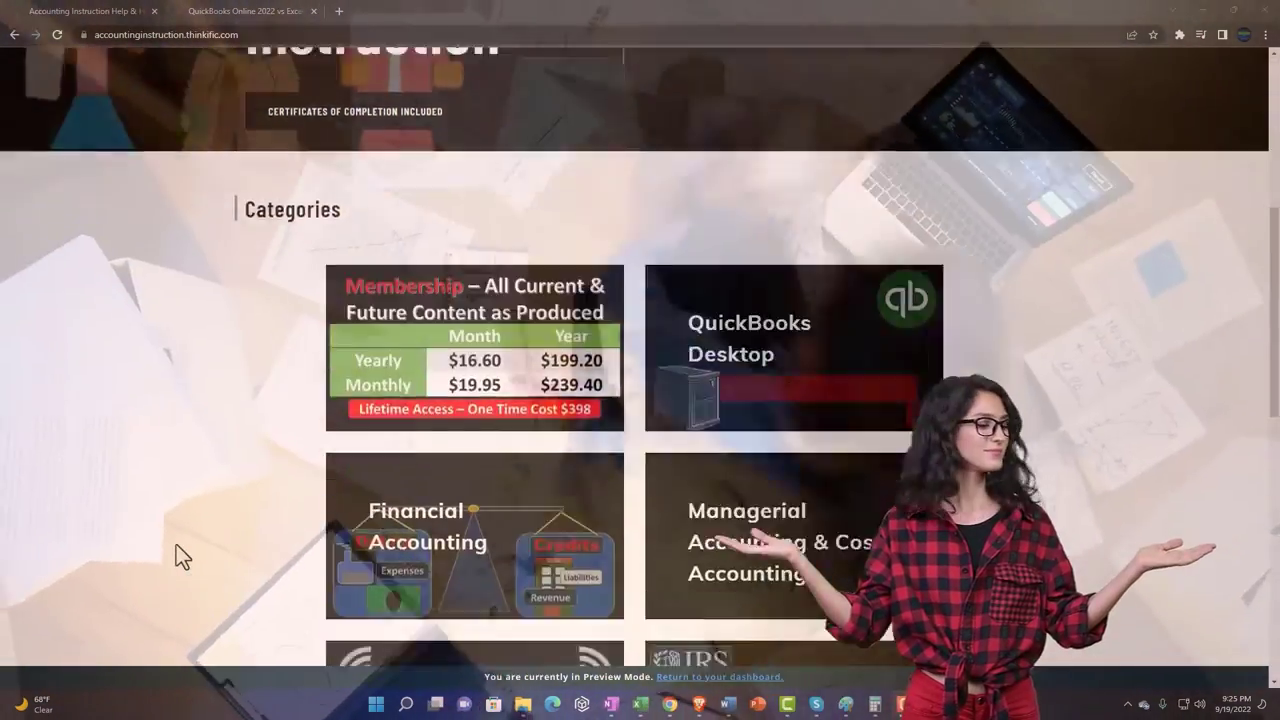
scroll(176, 546, down, 6)
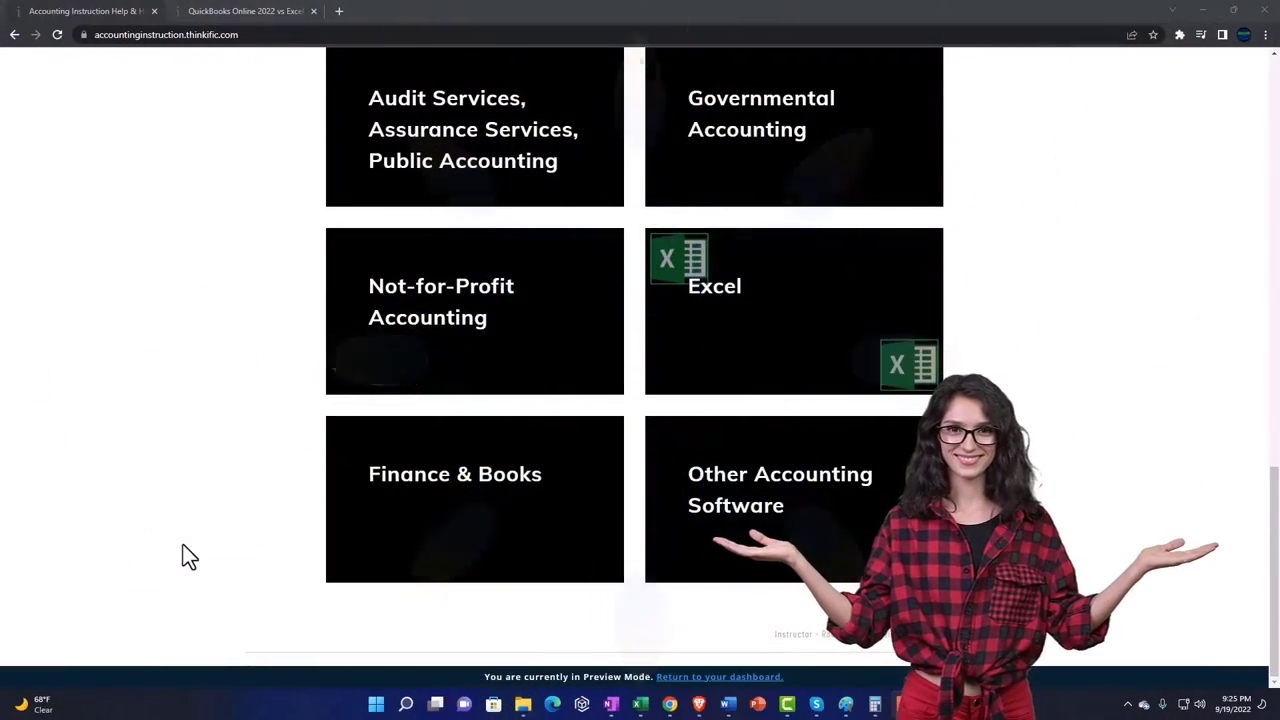
click(232, 14)
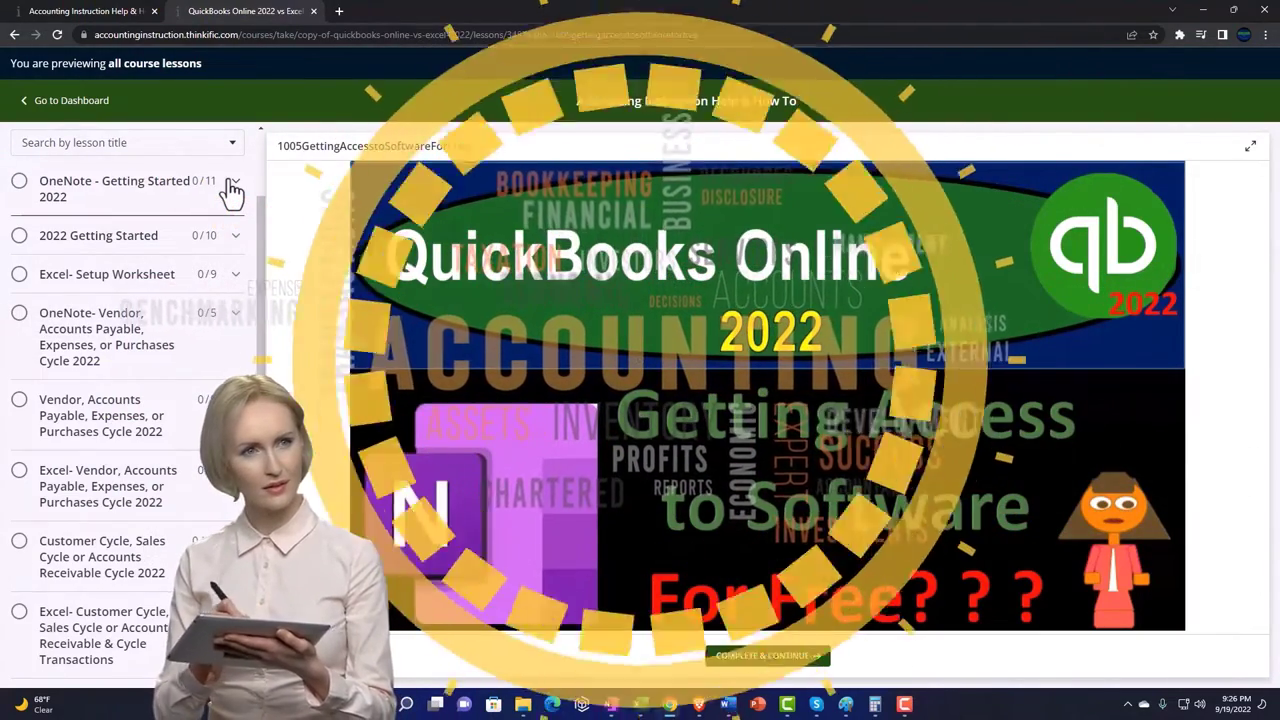
click(231, 186)
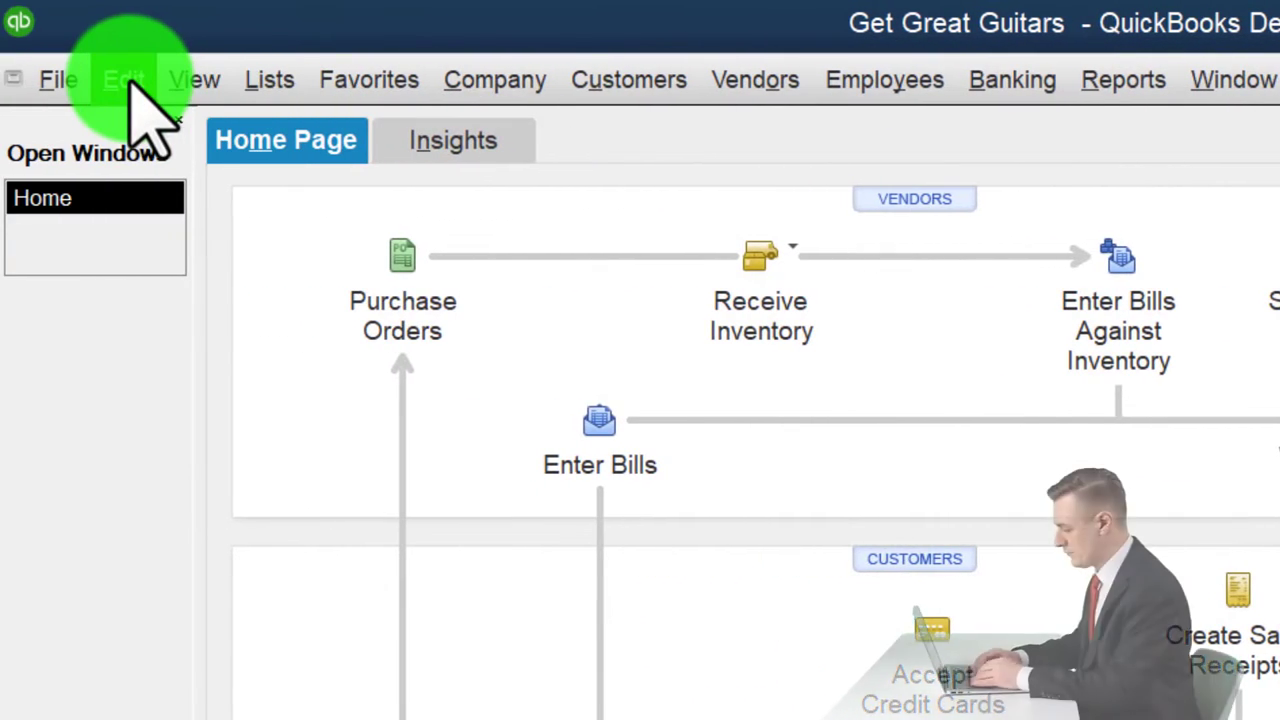
In QuickBooks Desktop, open the program preferences and go past Sales Tax to the personal preferences for Search.
click(125, 80)
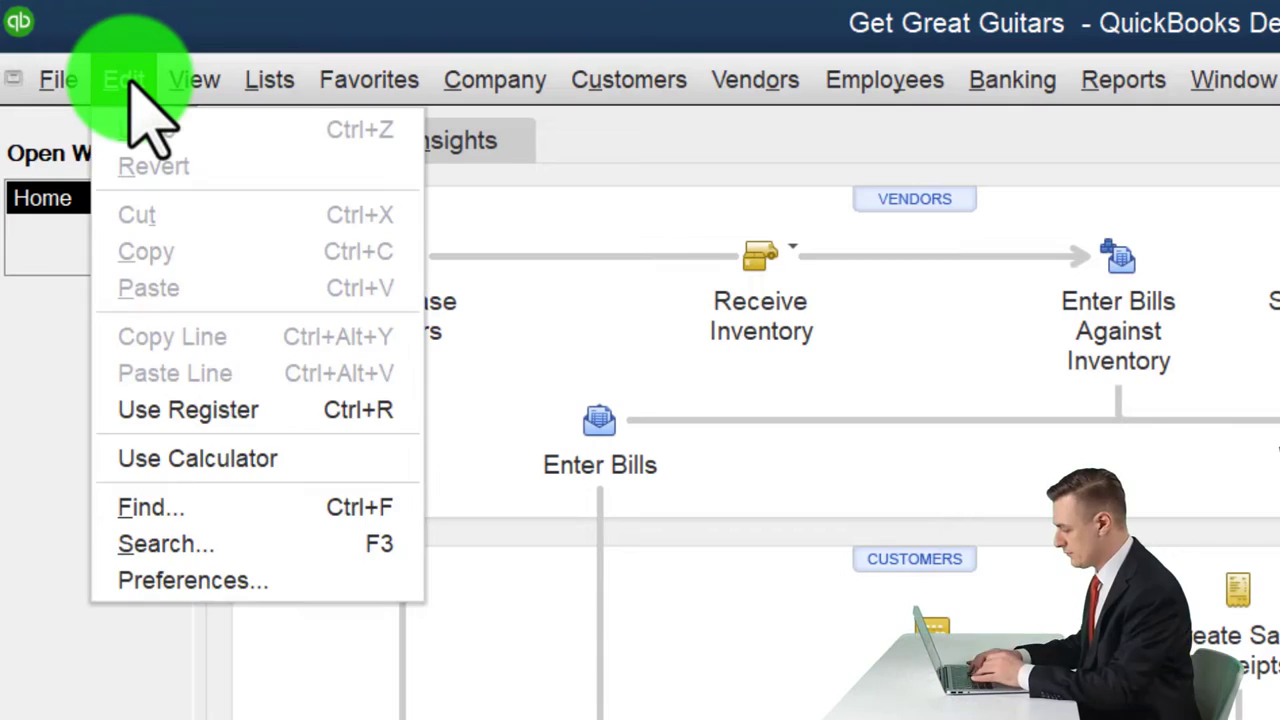
click(180, 580)
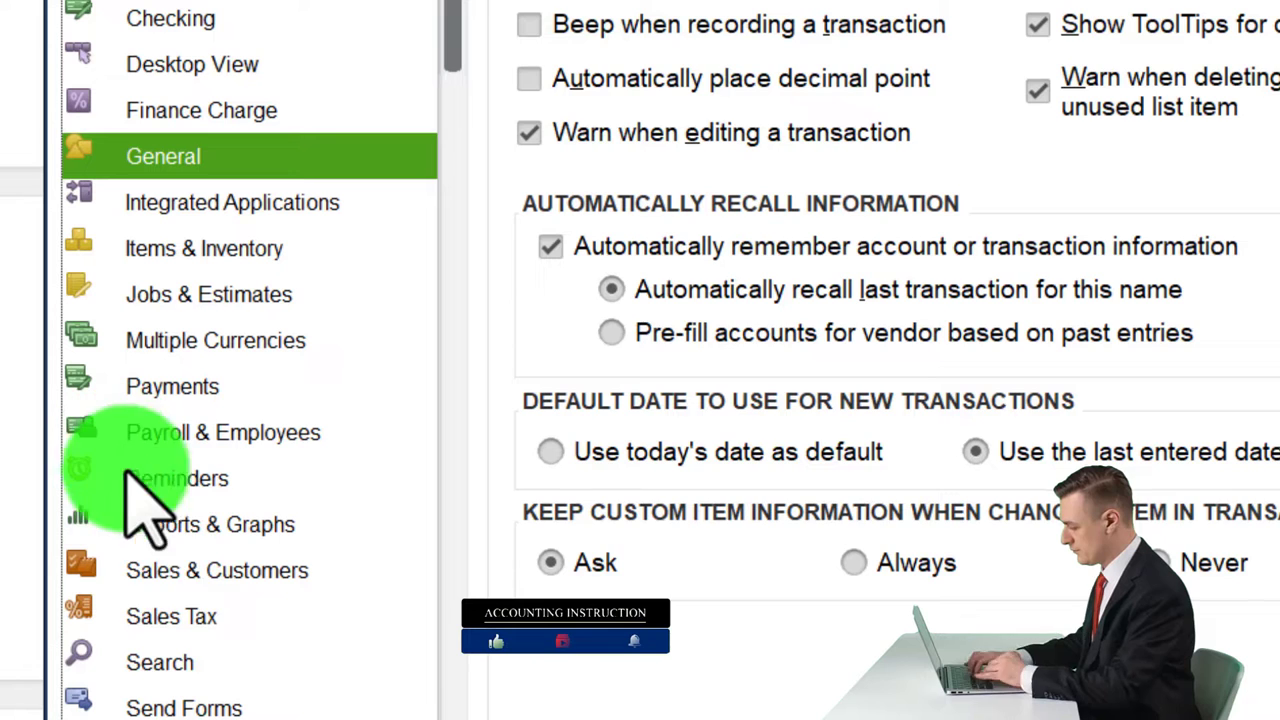
click(178, 618)
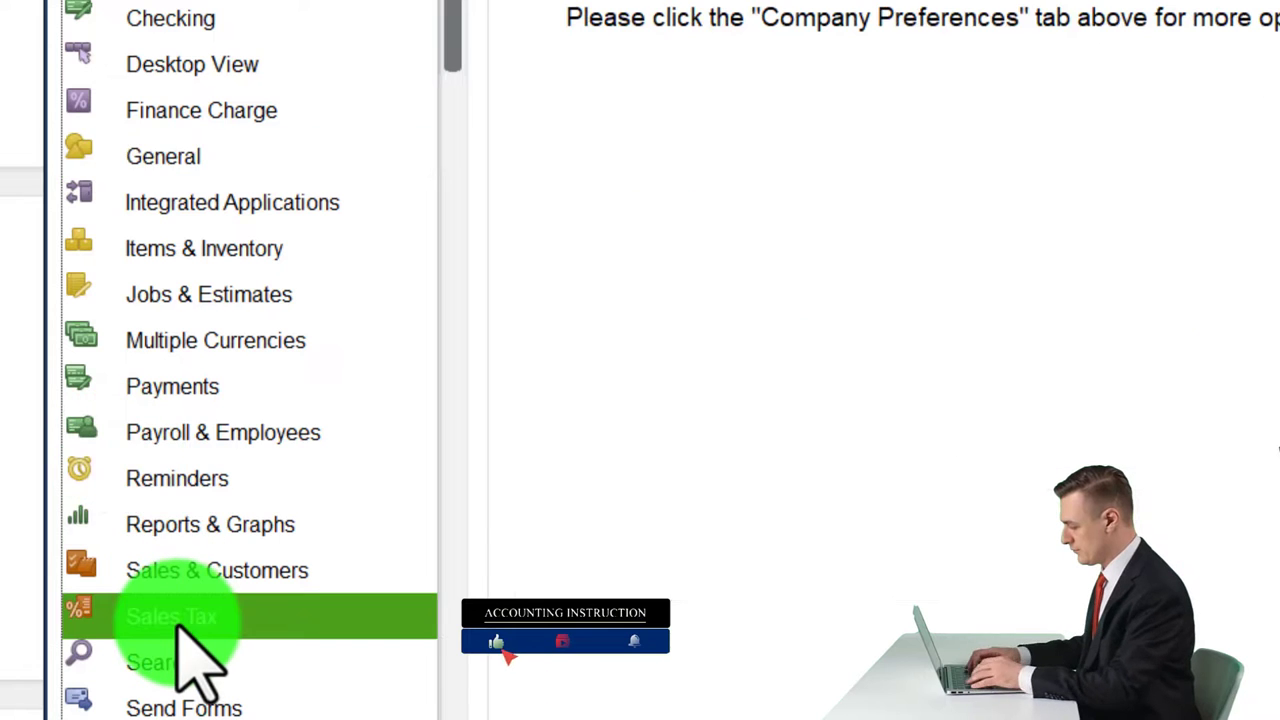
scroll(185, 650, down, 1)
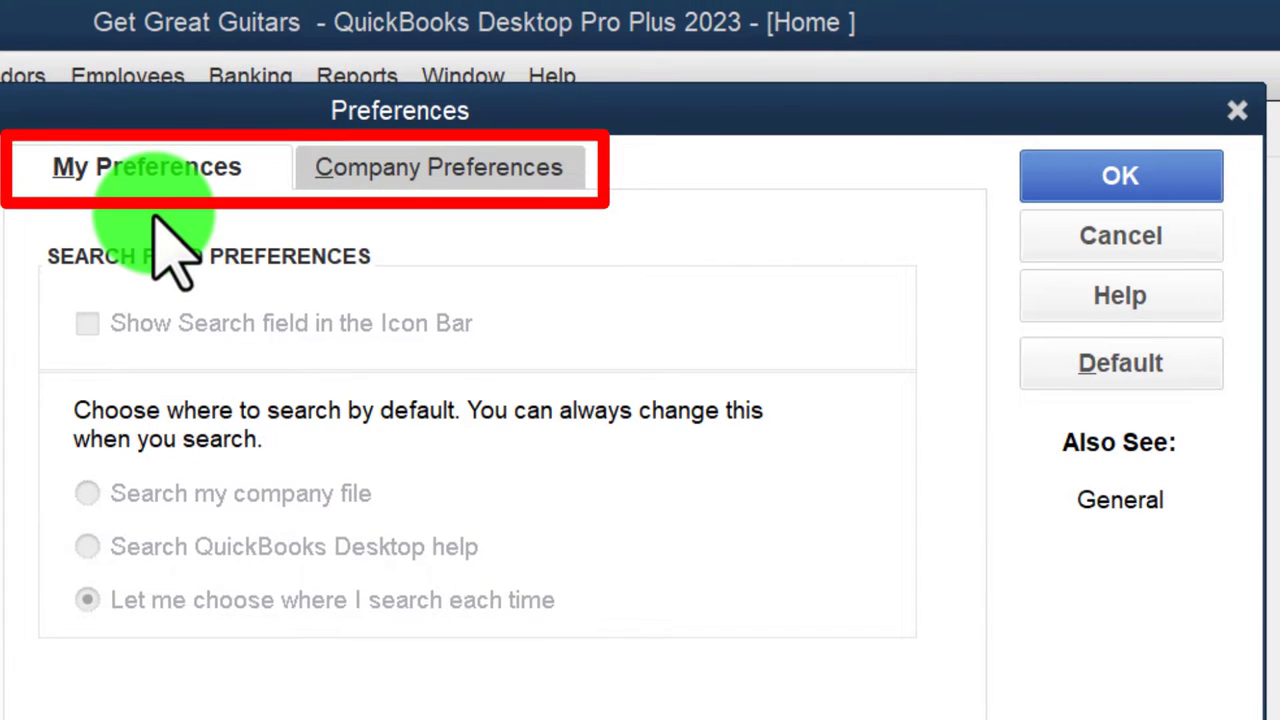
Review the company preferences for Search, including the available automatic update intervals, keeping 60 mins - Recommended.
click(430, 162)
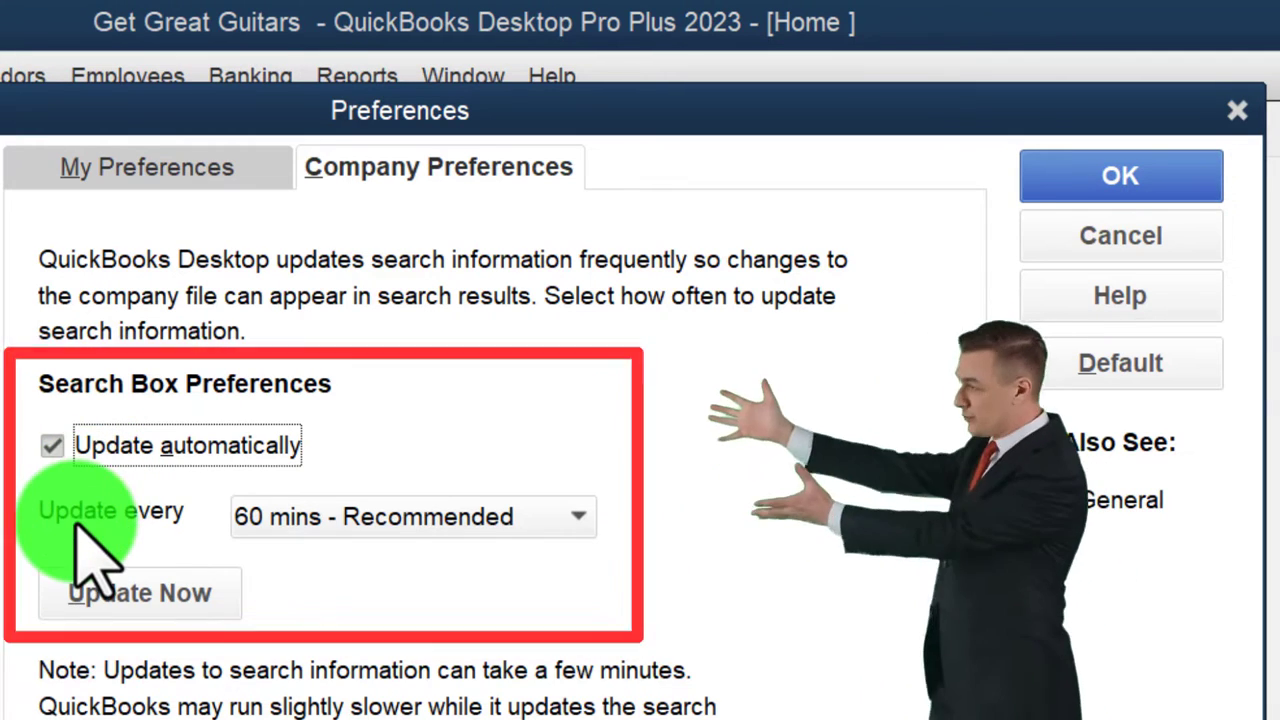
click(575, 518)
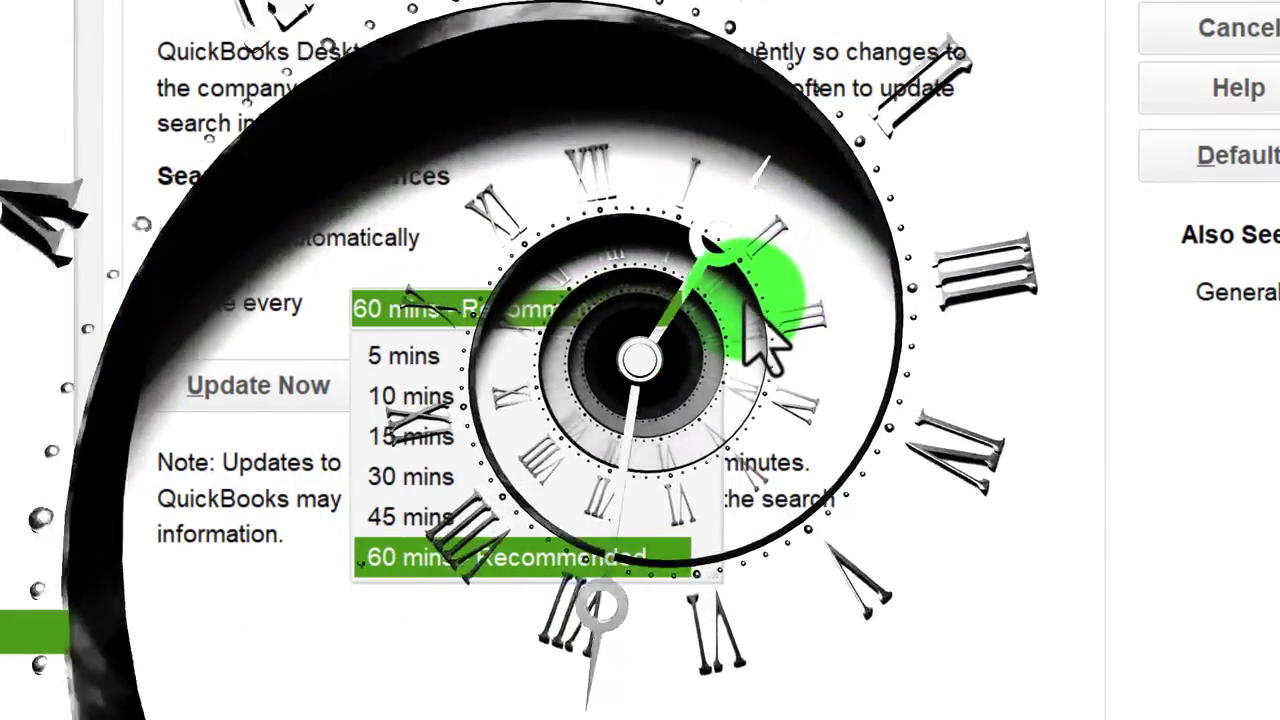
click(746, 308)
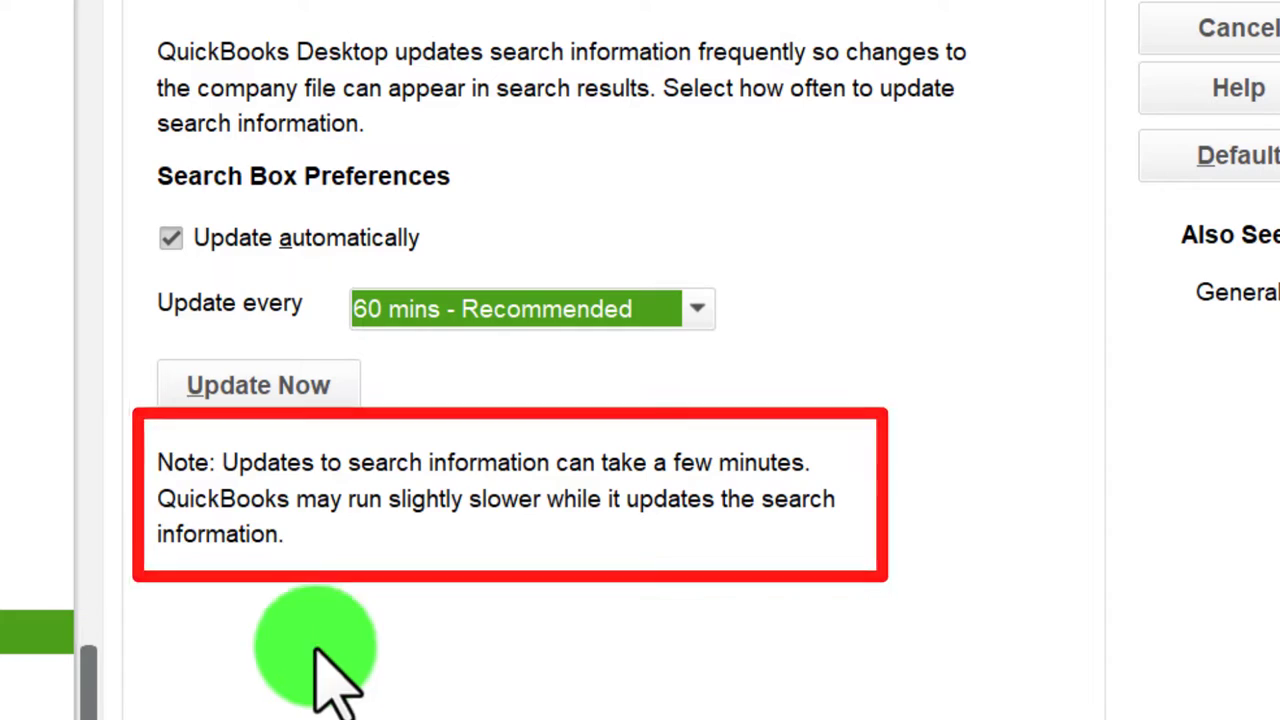
Examine the personal preferences for Send Forms, moving the preferences window aside to see the home page's invoicing workflow.
click(160, 630)
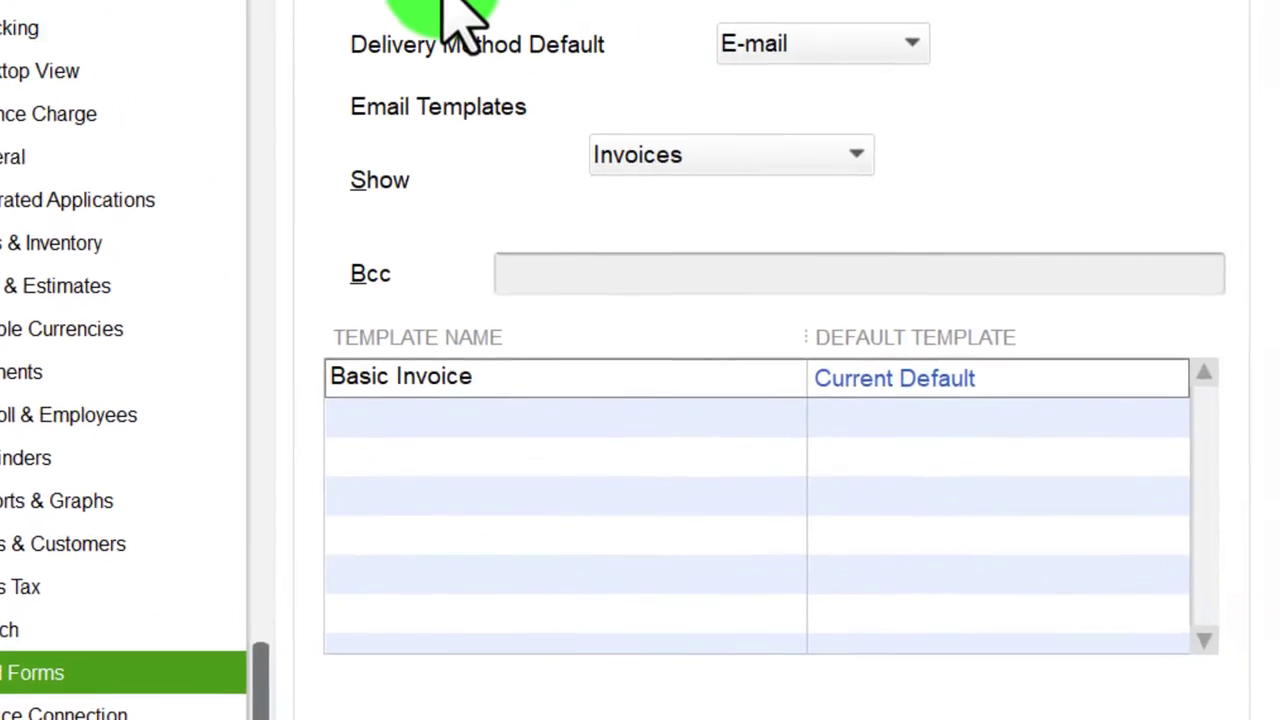
click(223, 112)
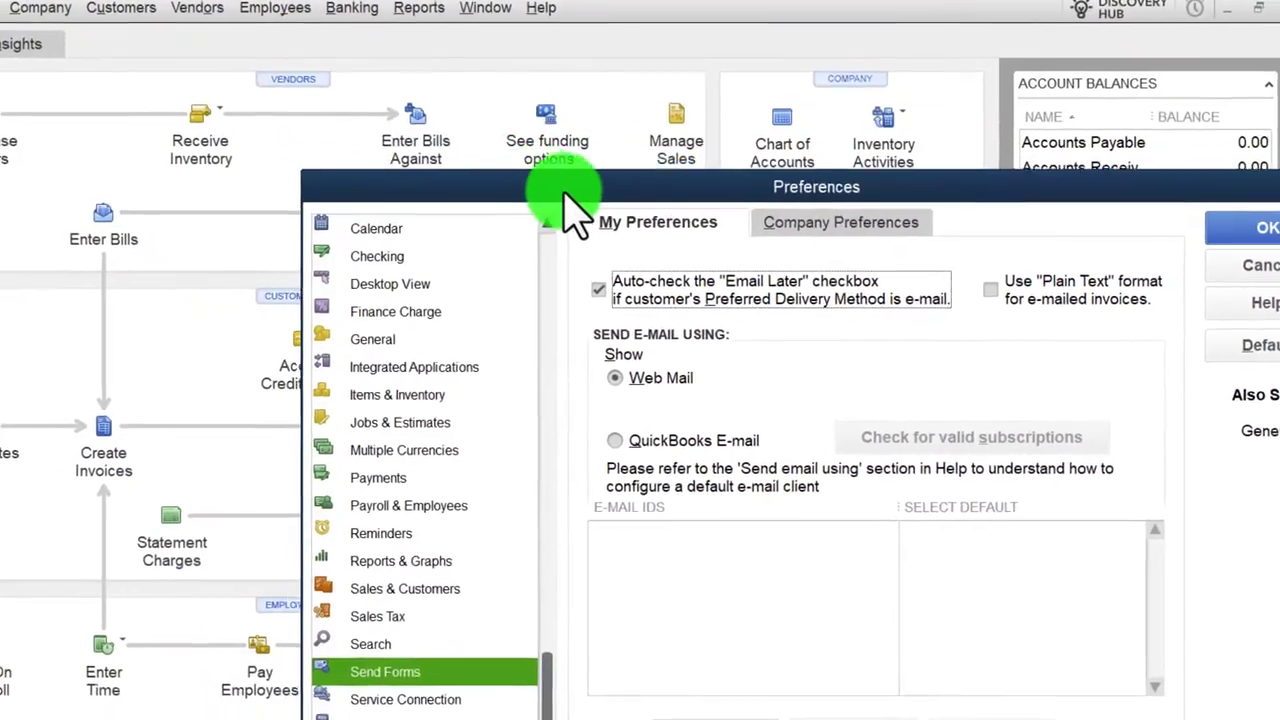
drag(566, 193, 853, 150)
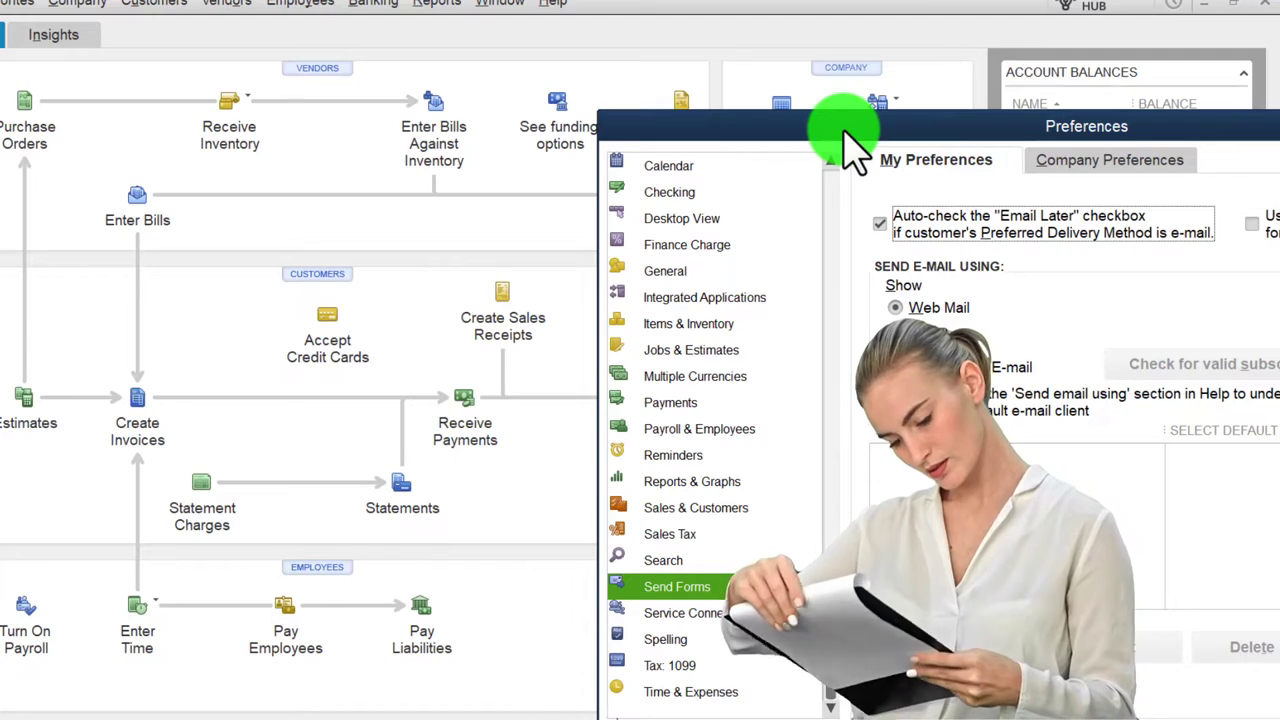
drag(845, 131, 1144, 117)
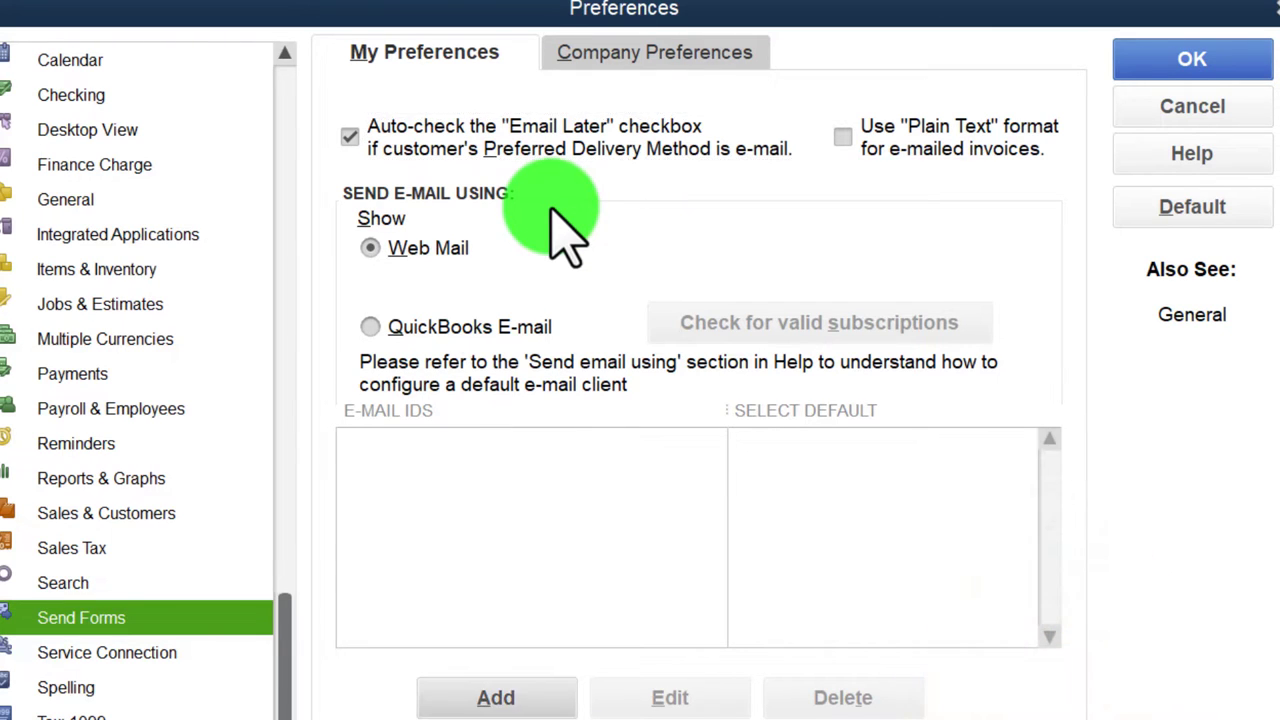
Review the personal and company preferences for Service Connection and the personal preferences for Spelling.
click(125, 655)
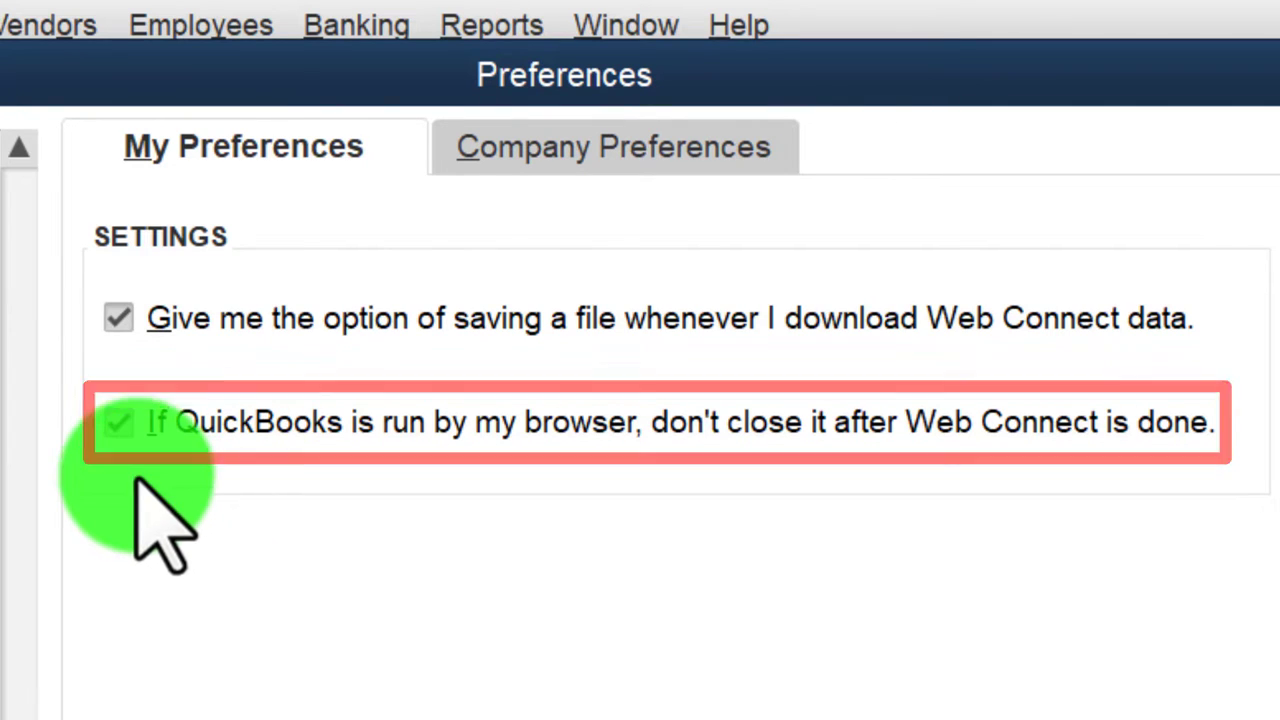
click(617, 157)
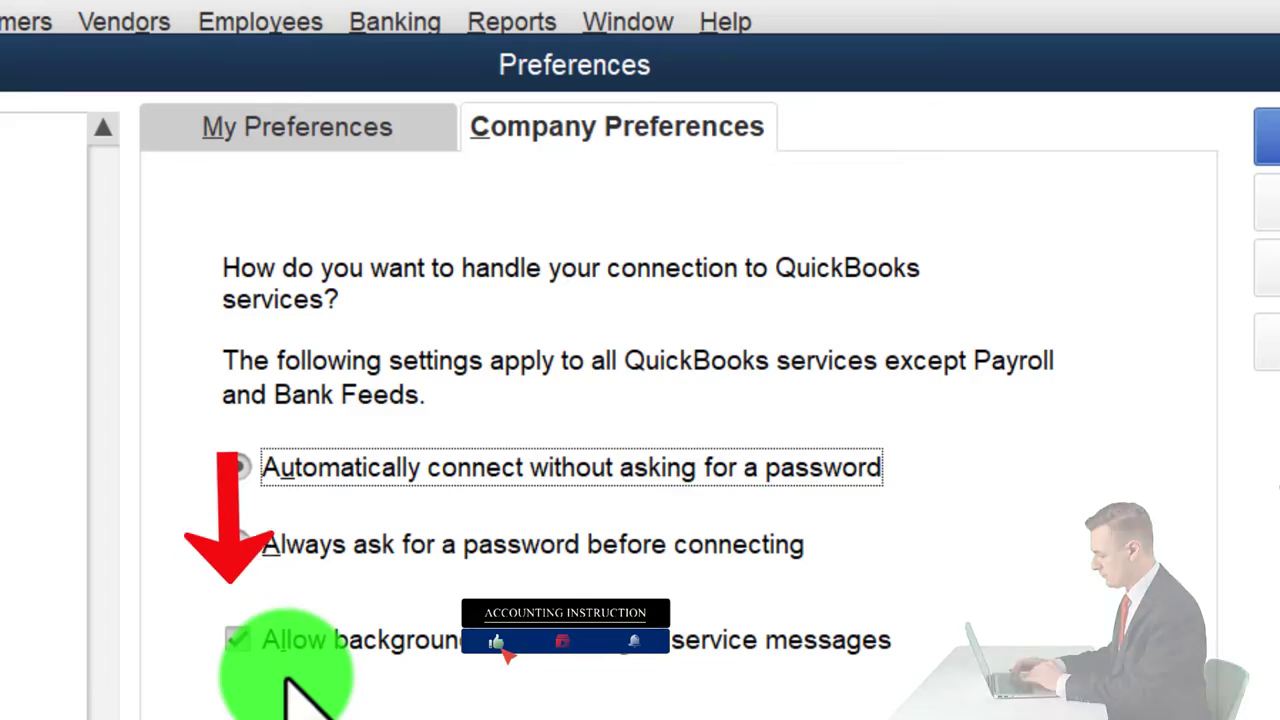
click(215, 702)
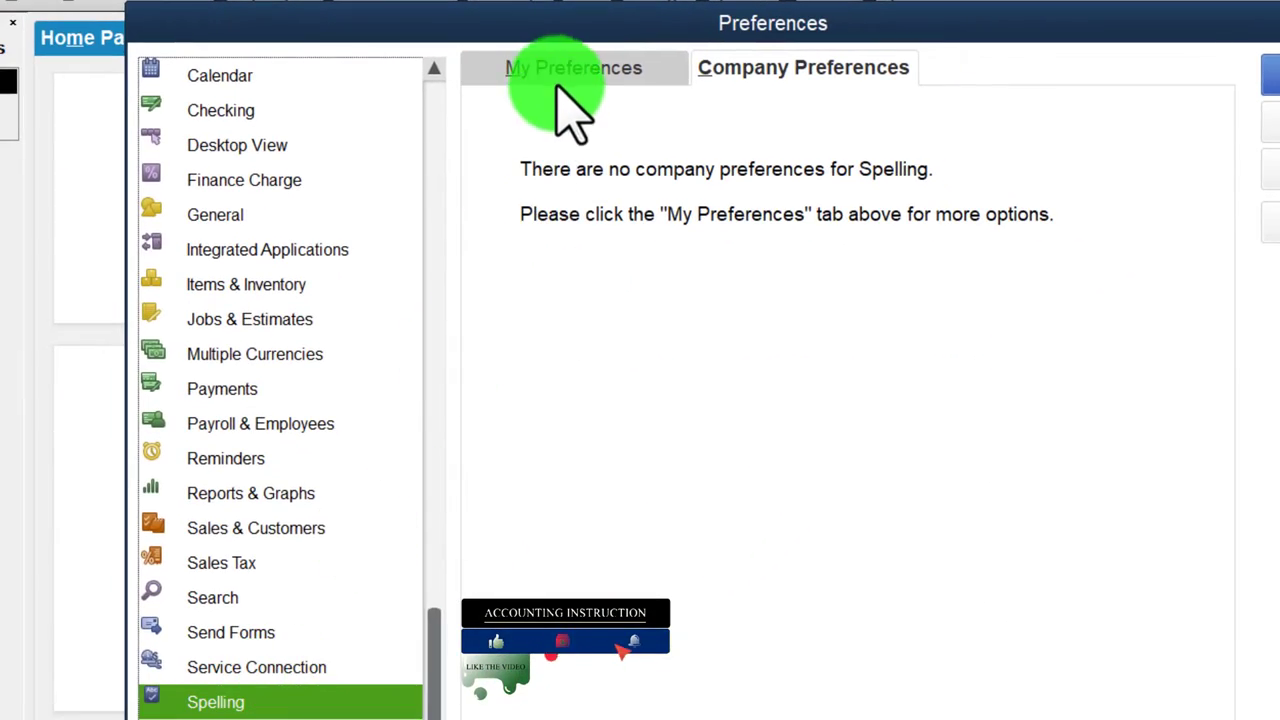
click(562, 78)
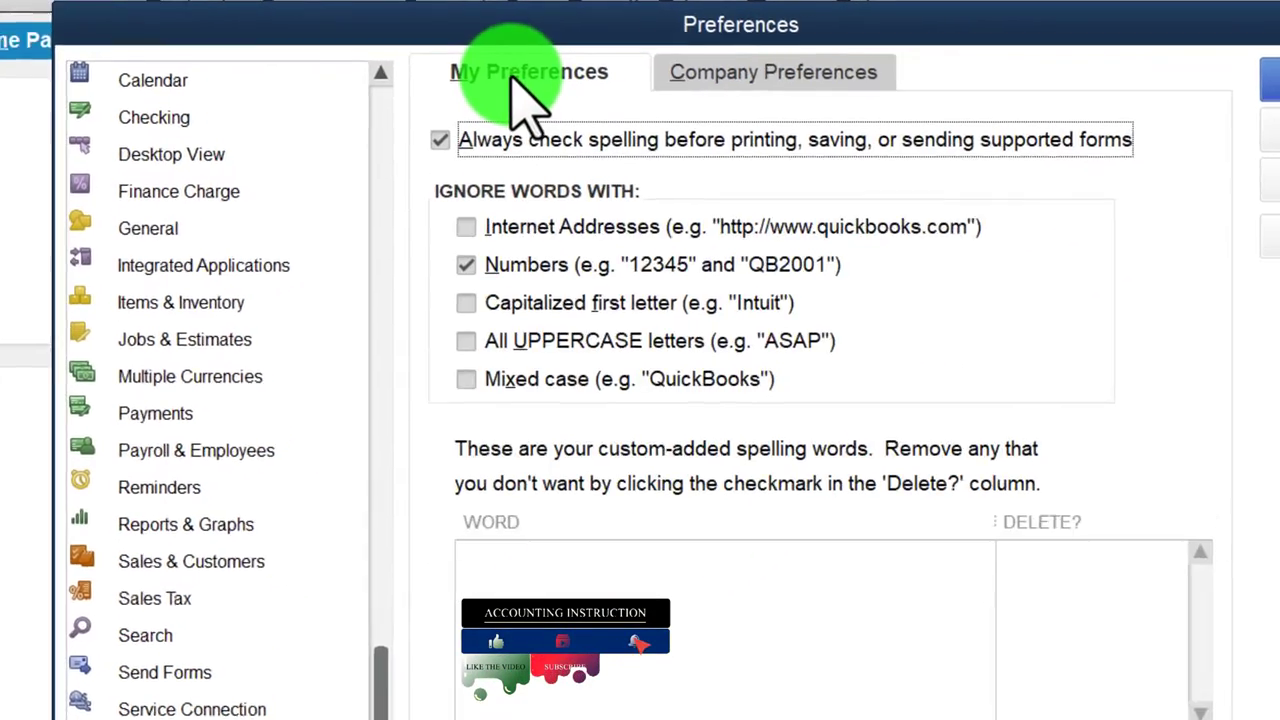
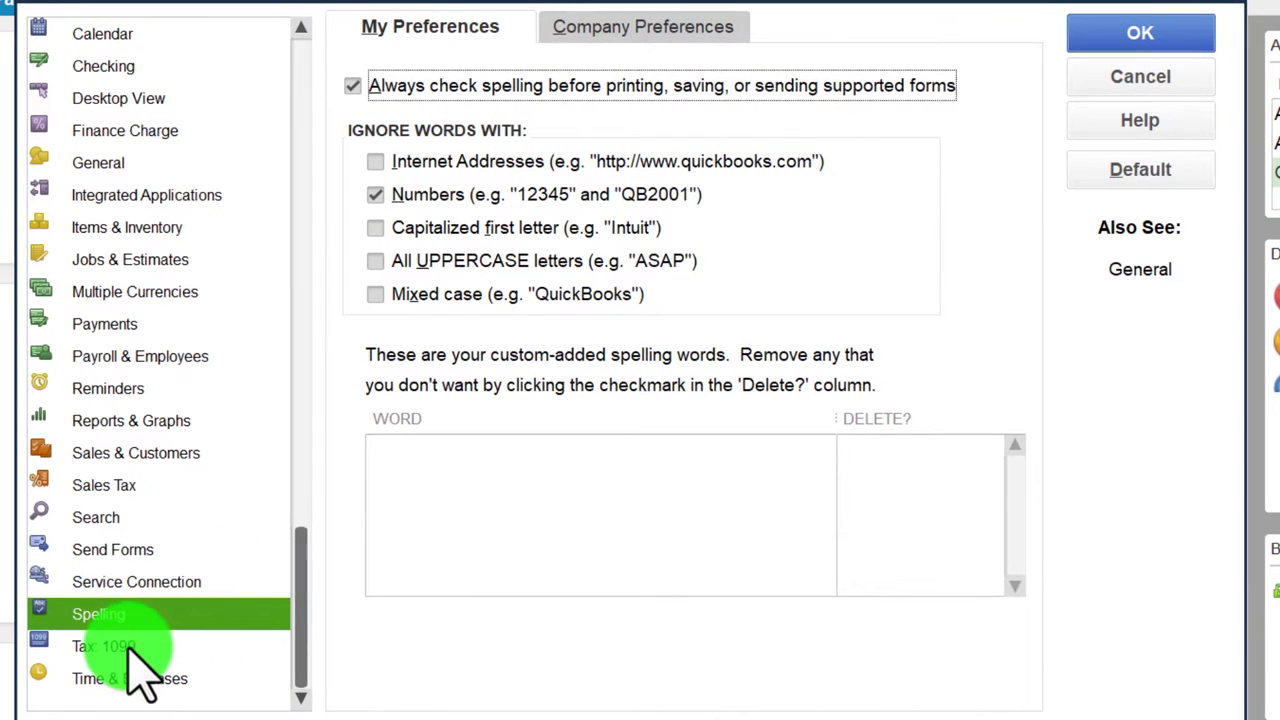
Review the personal and company preferences for Tax: 1099 and for Time & Expenses.
click(127, 652)
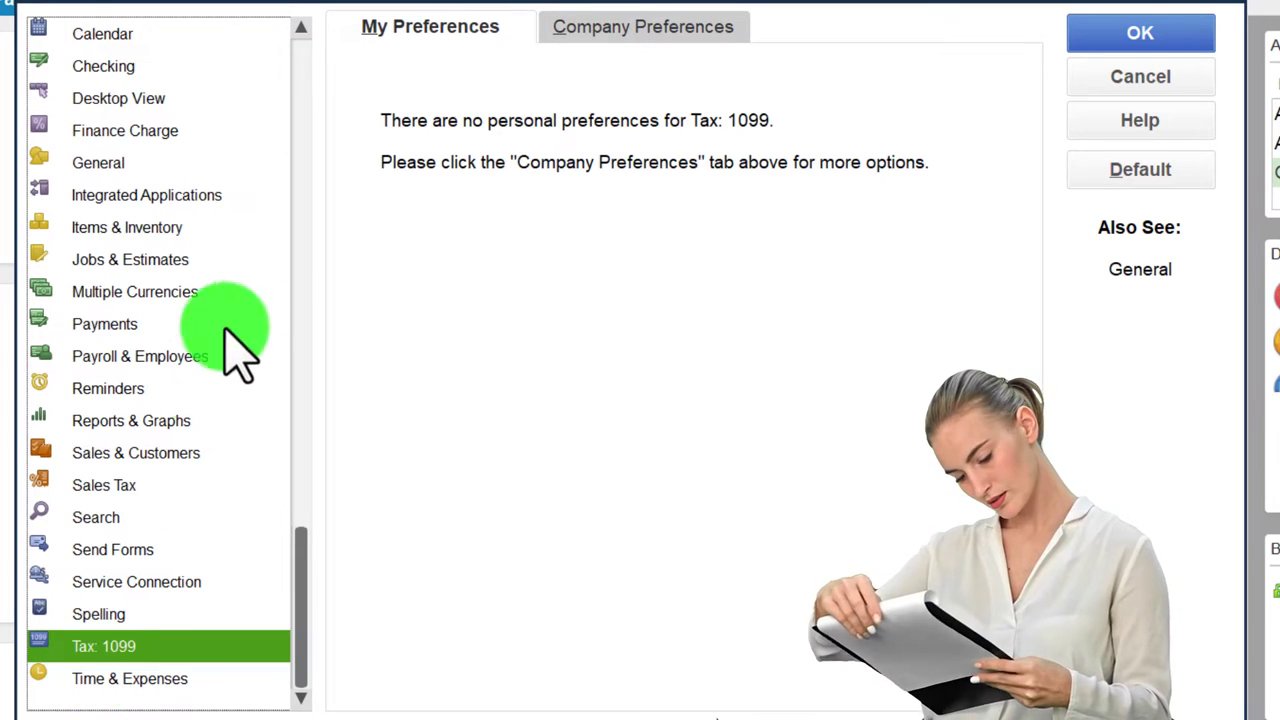
click(584, 30)
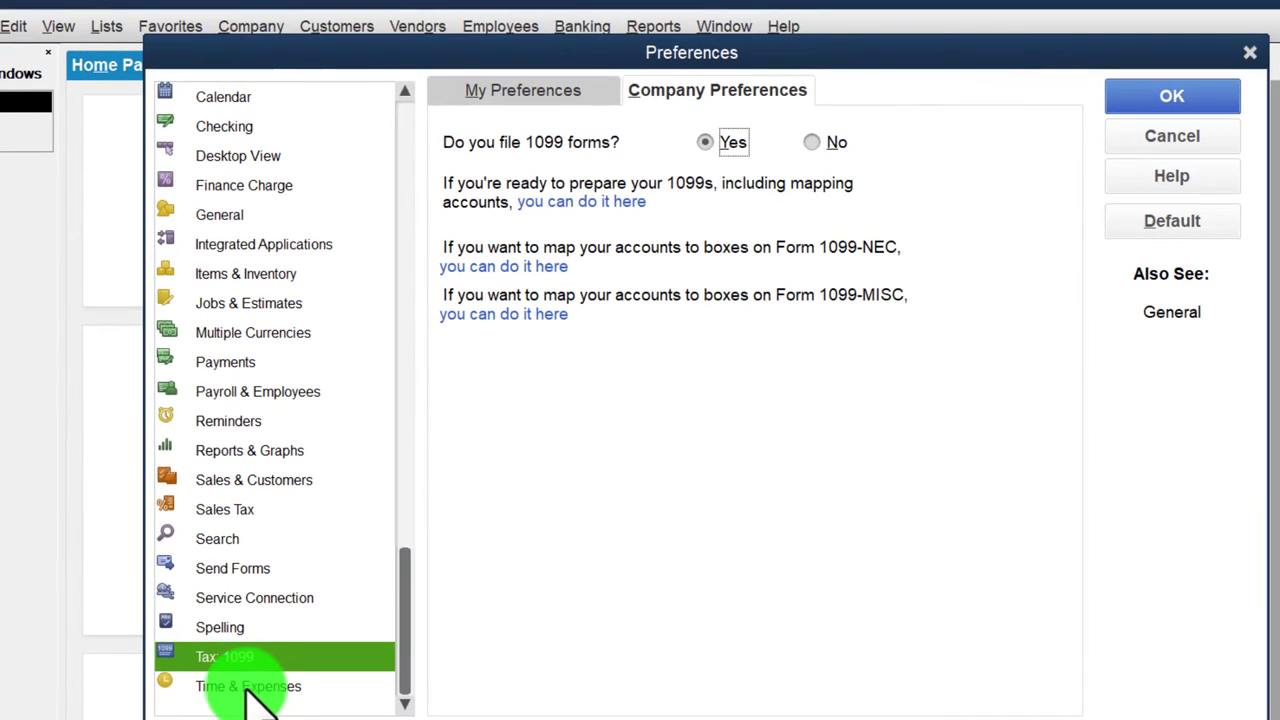
click(255, 690)
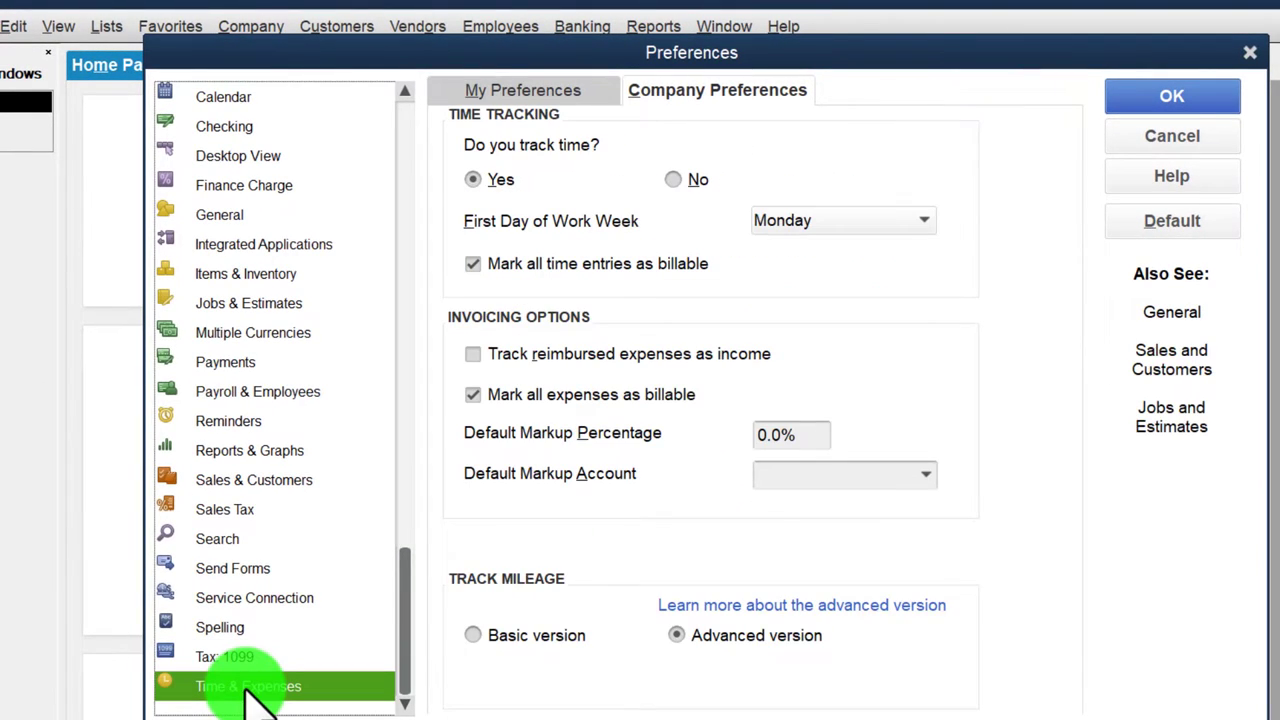
click(480, 92)
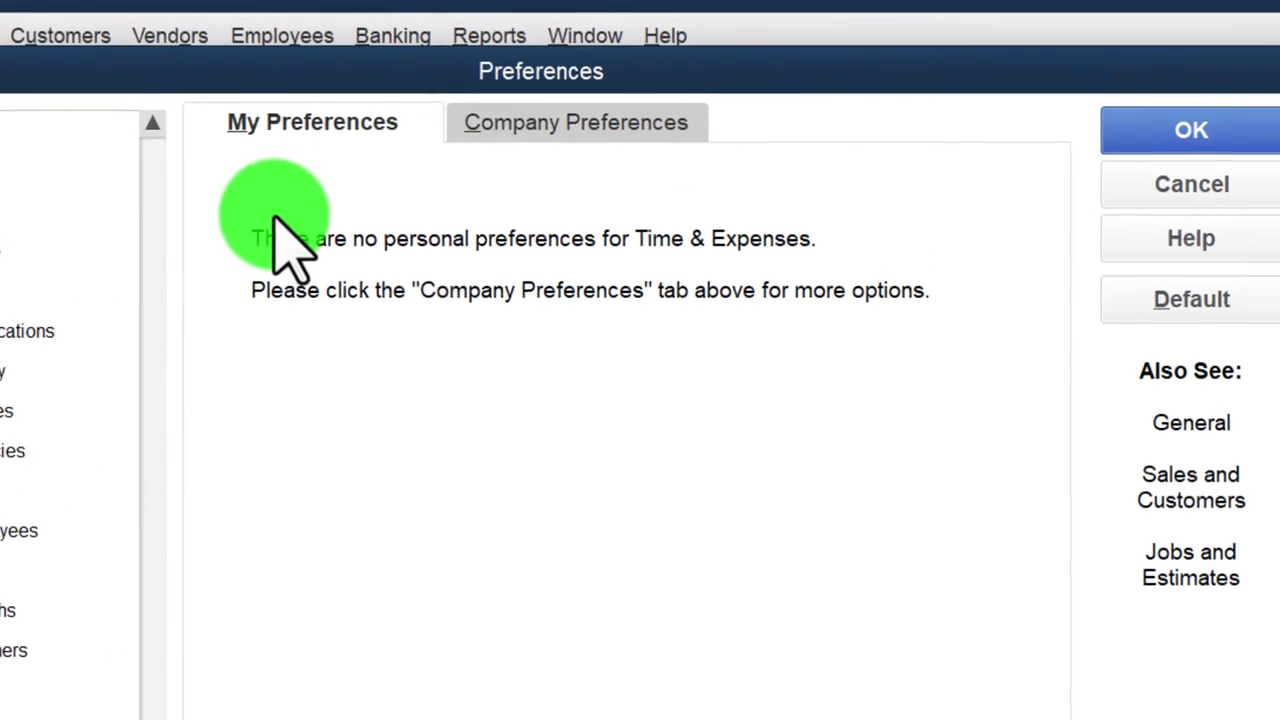
click(520, 128)
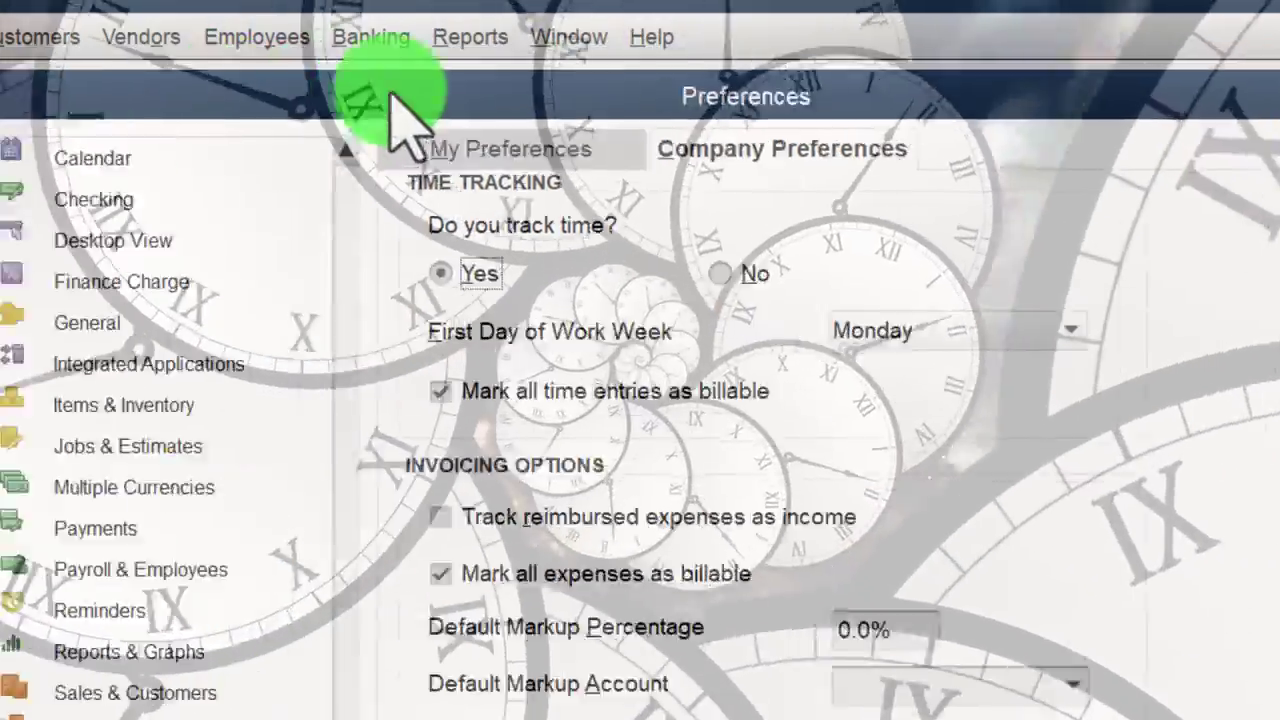
Move the preferences window aside to view the home page workflow and bring it back over the home page.
drag(392, 94, 767, 43)
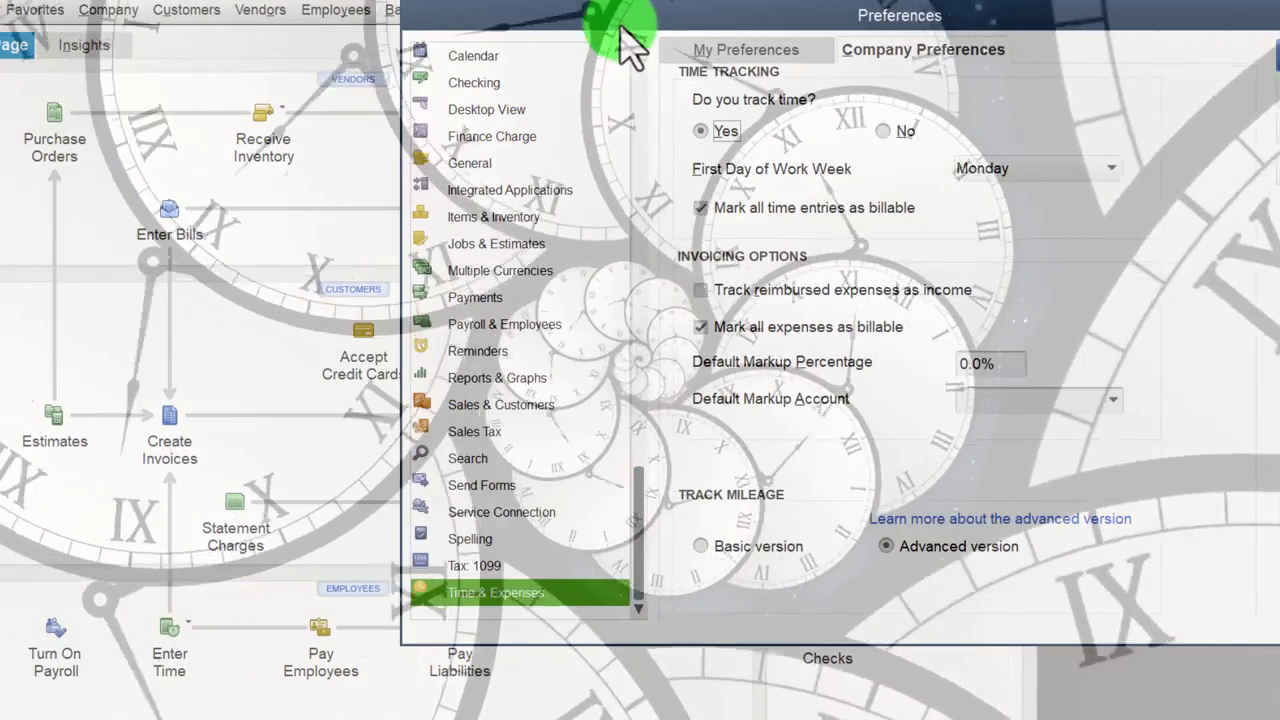
drag(609, 30, 994, 40)
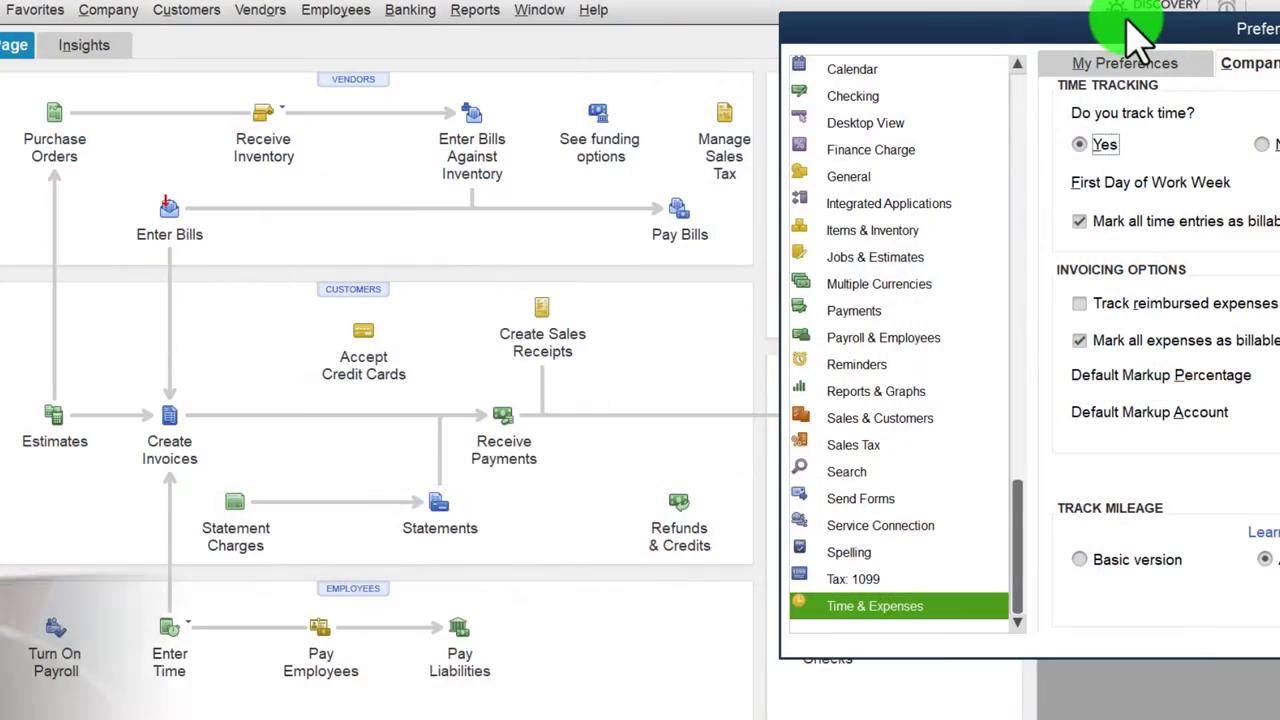
drag(1137, 34, 448, 40)
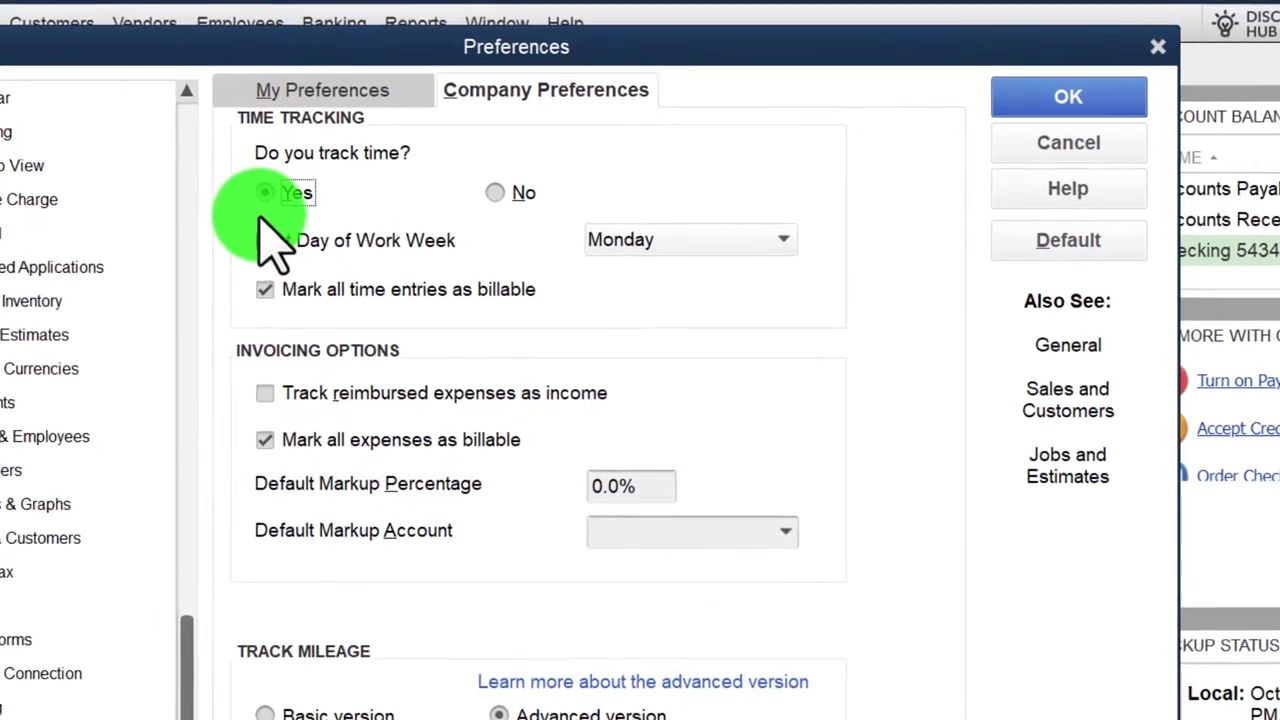
Check the time tracking options in Time & Expenses and the choices for the first day of the work week, keeping Monday.
click(404, 160)
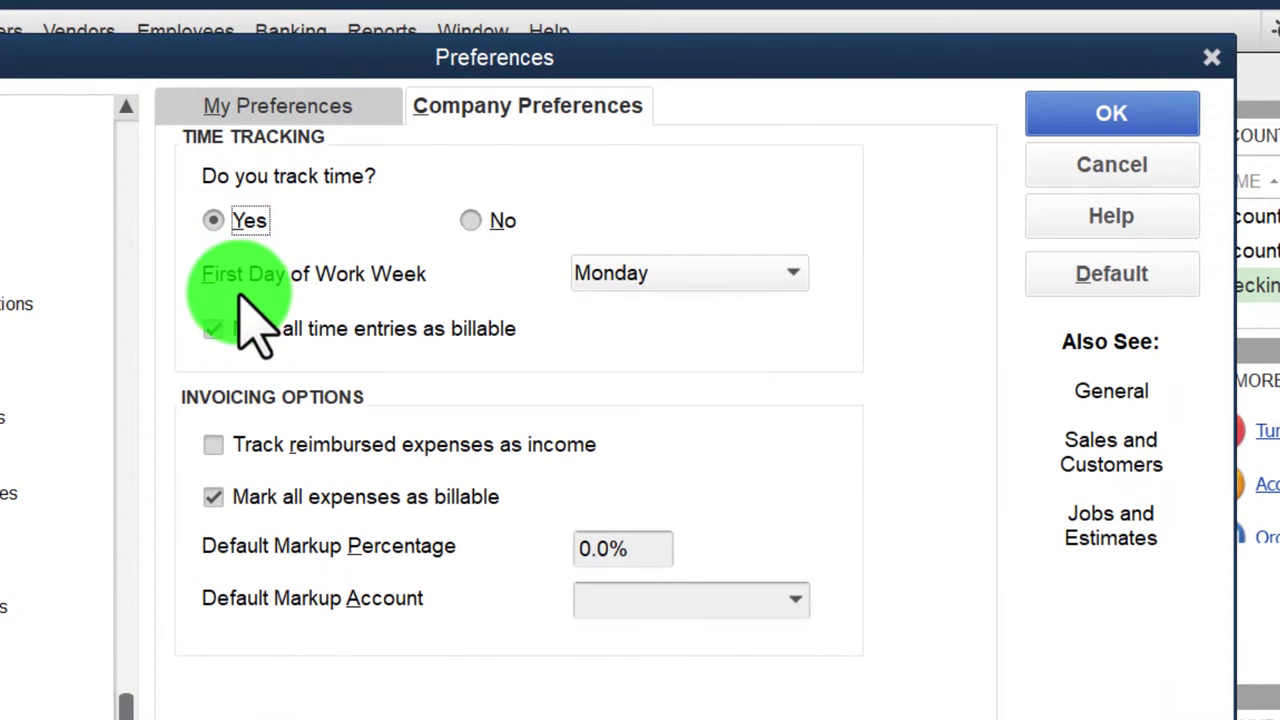
click(795, 273)
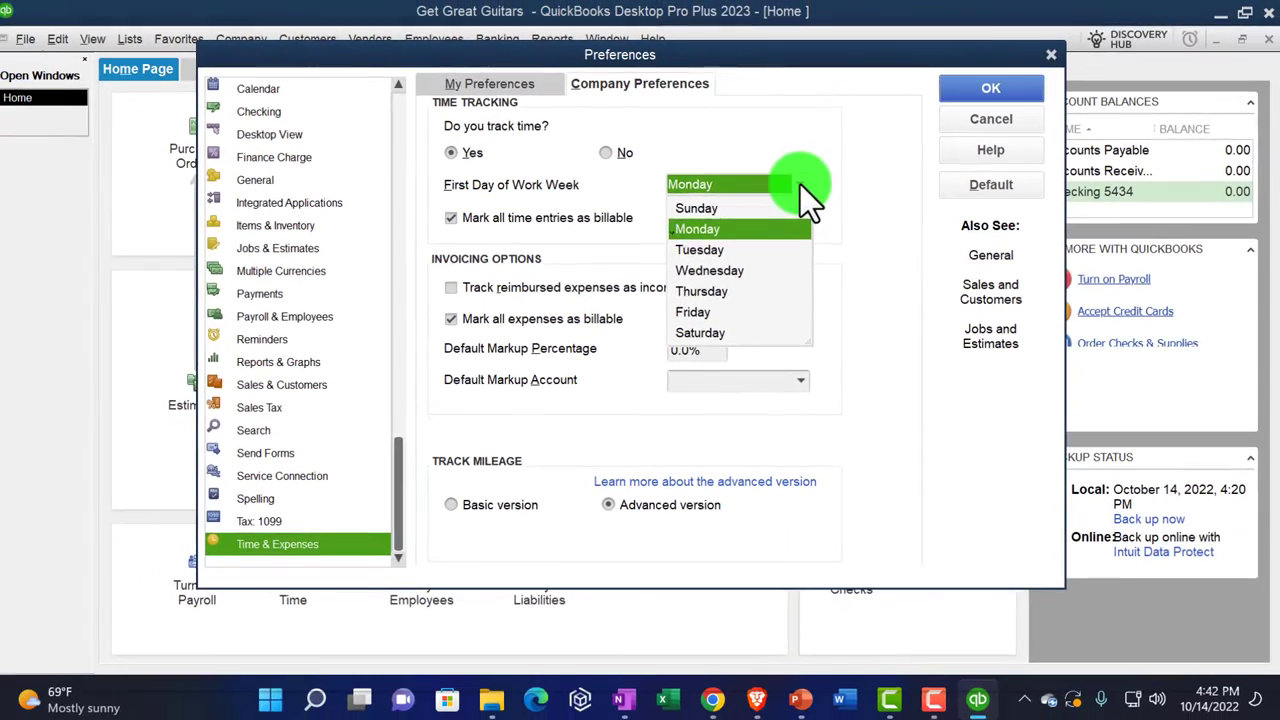
click(800, 184)
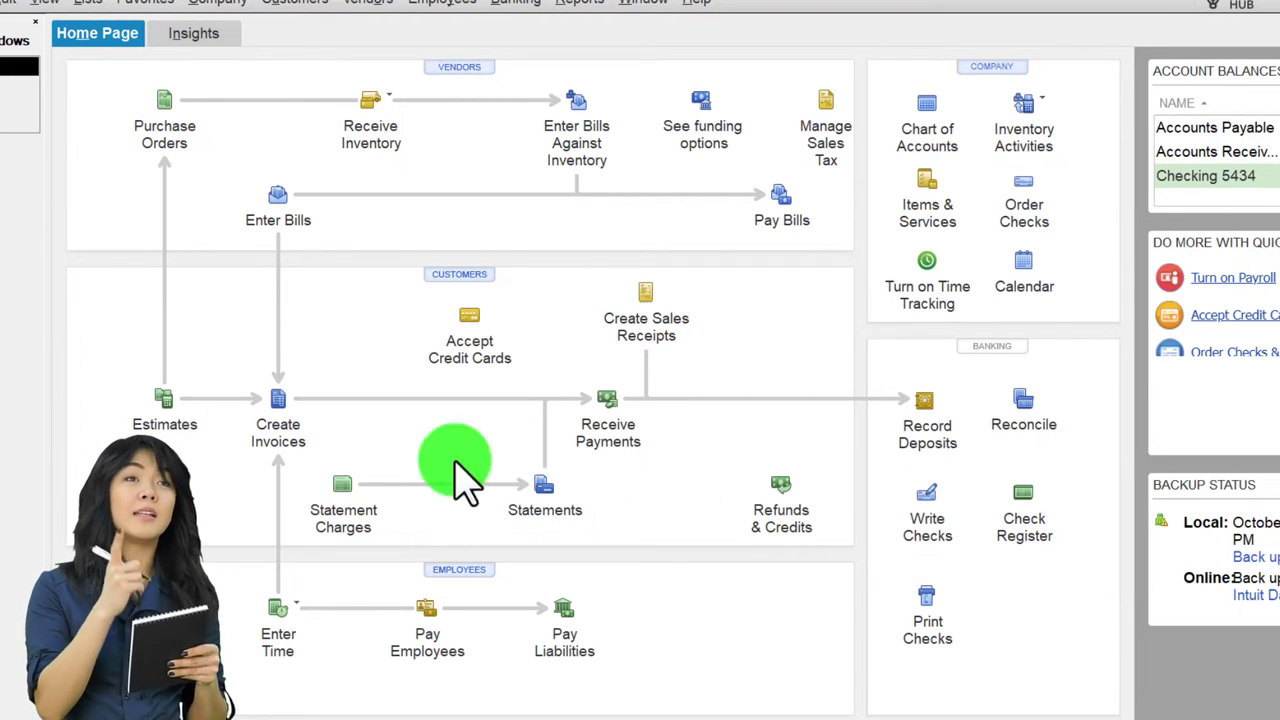
View the blank check form from the home page, close it, and open a new customer invoice form.
click(289, 440)
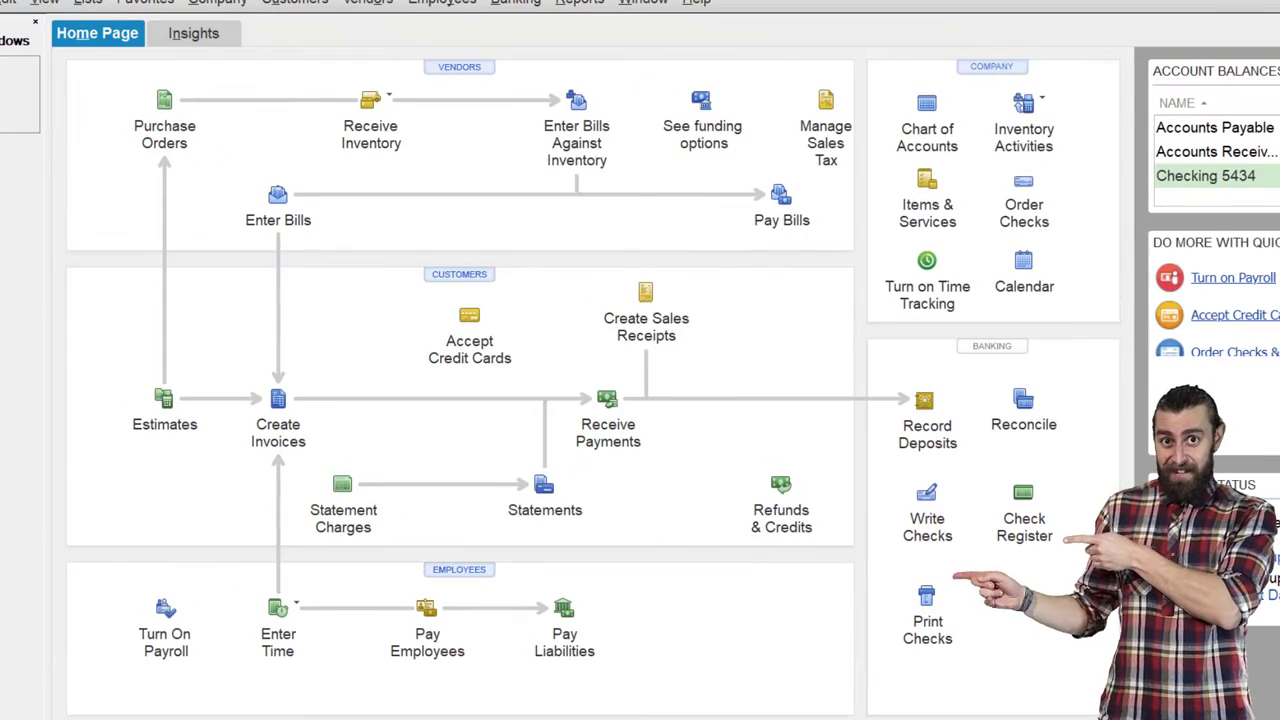
click(930, 515)
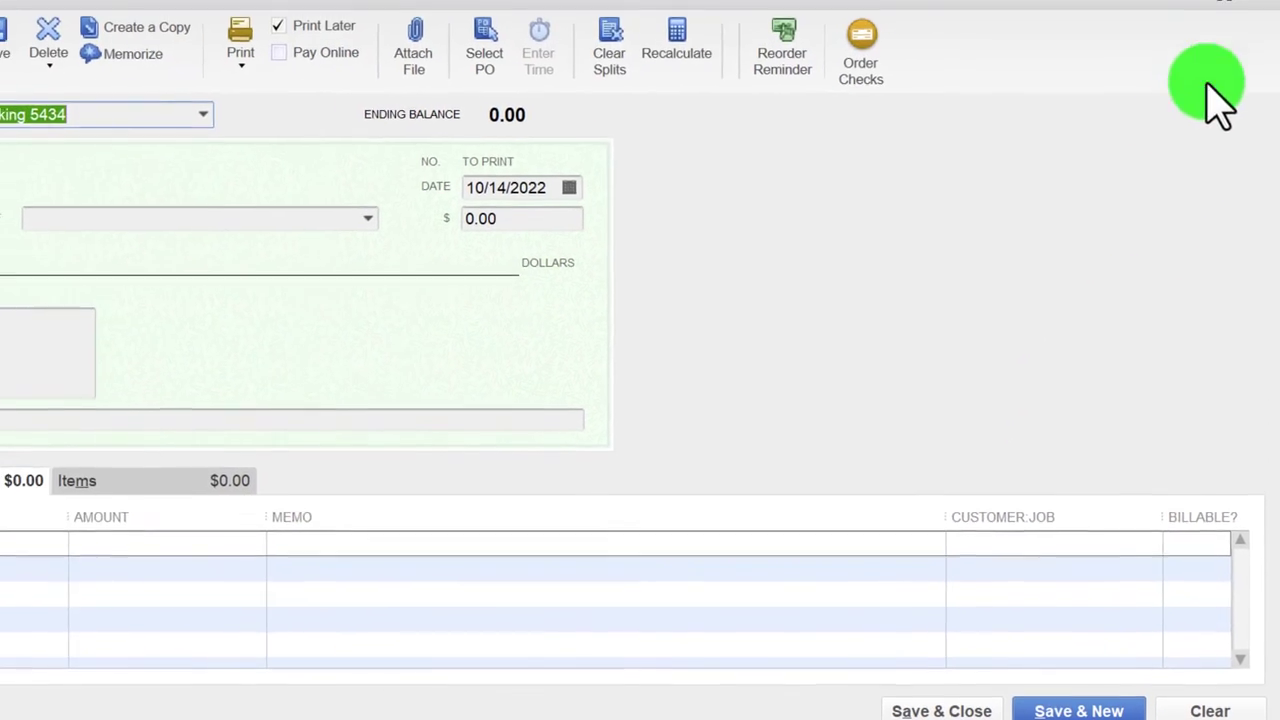
click(1265, 47)
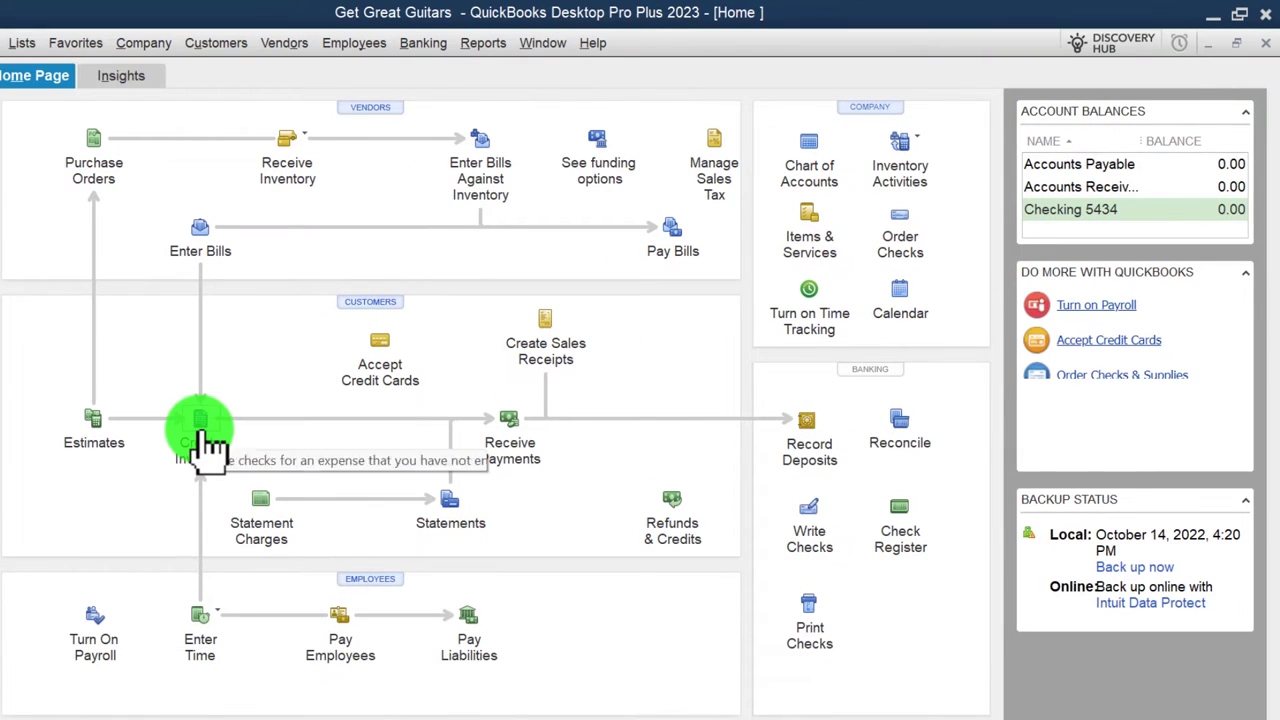
click(203, 438)
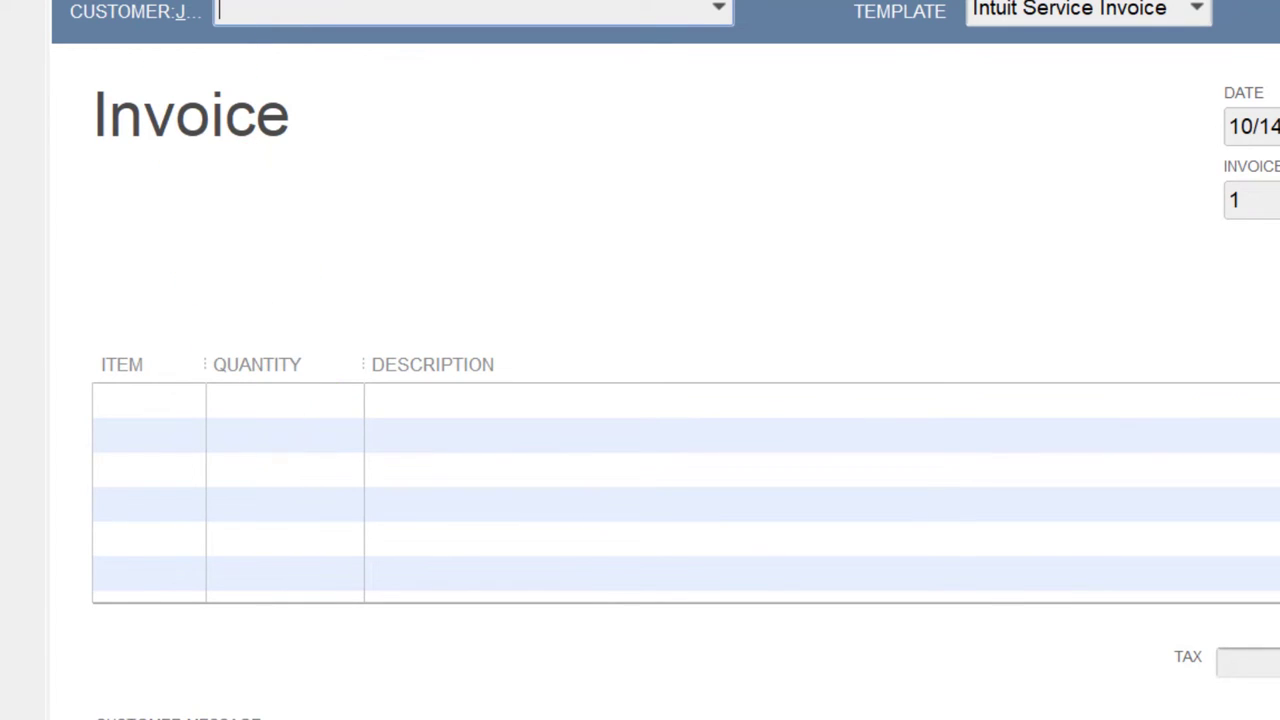
View the item list with its sales tax items, close it, and open a customer invoice form from the home page.
key(alt+l)
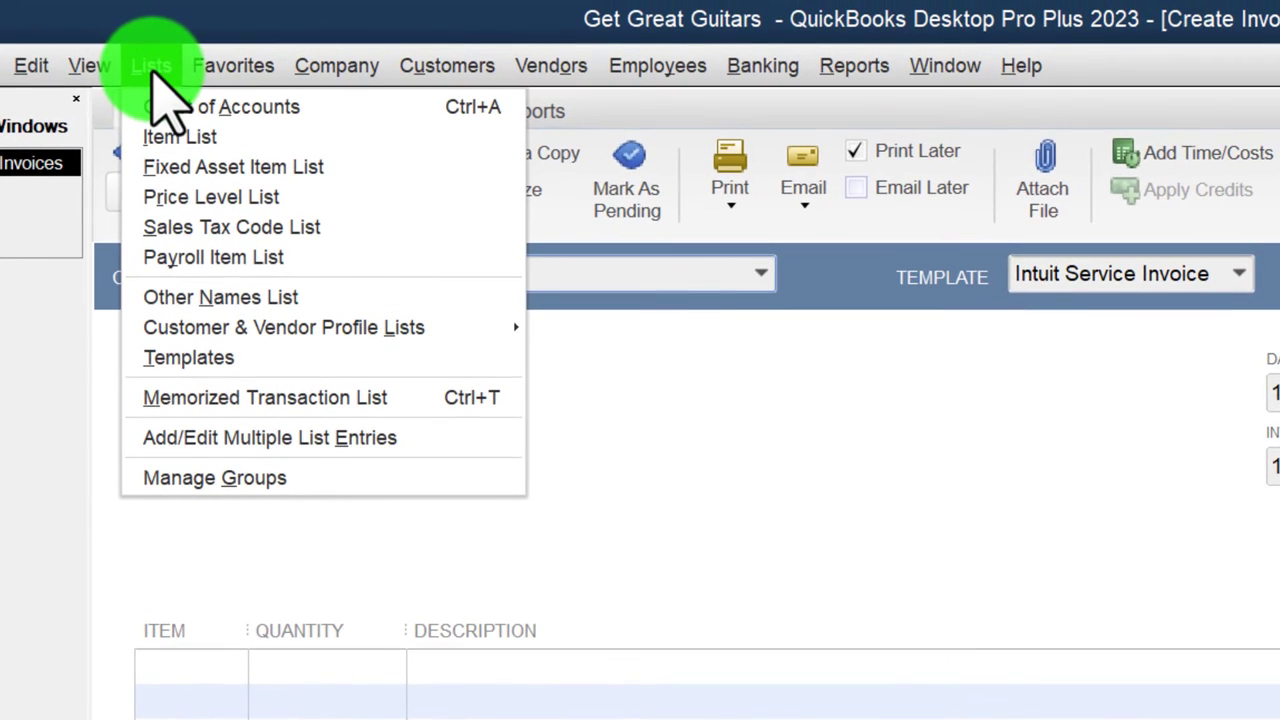
click(150, 140)
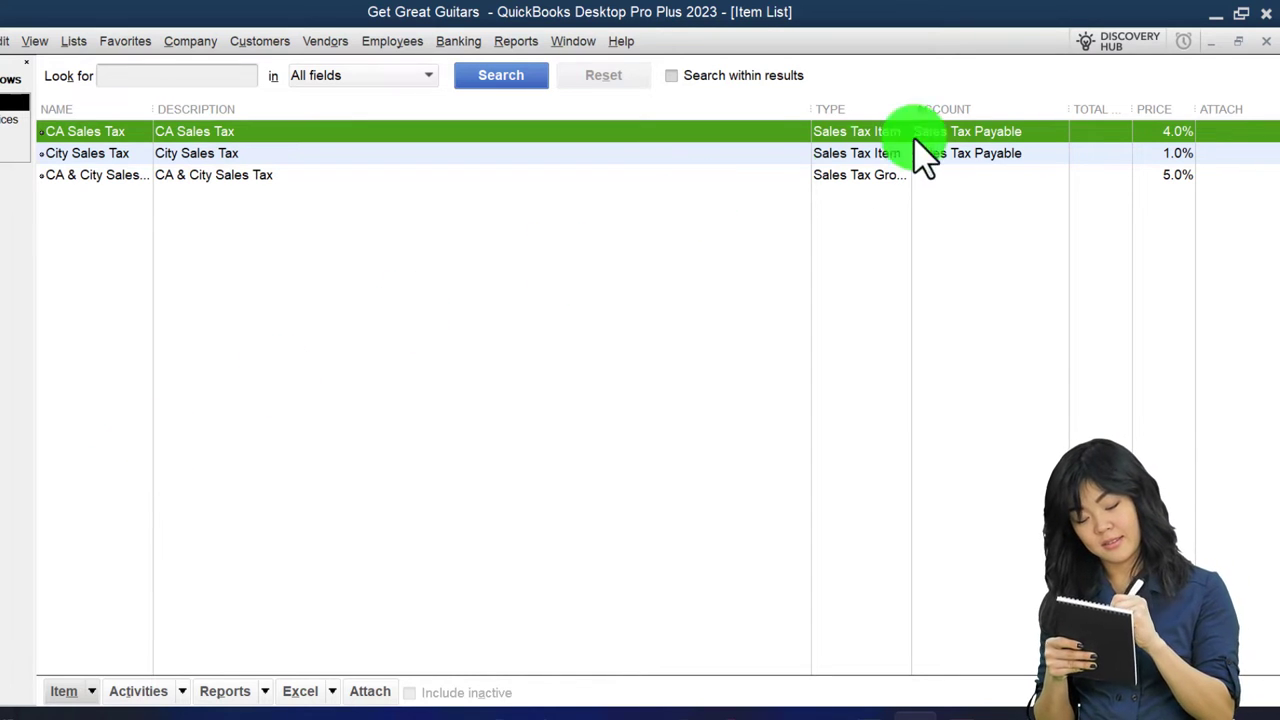
click(1266, 42)
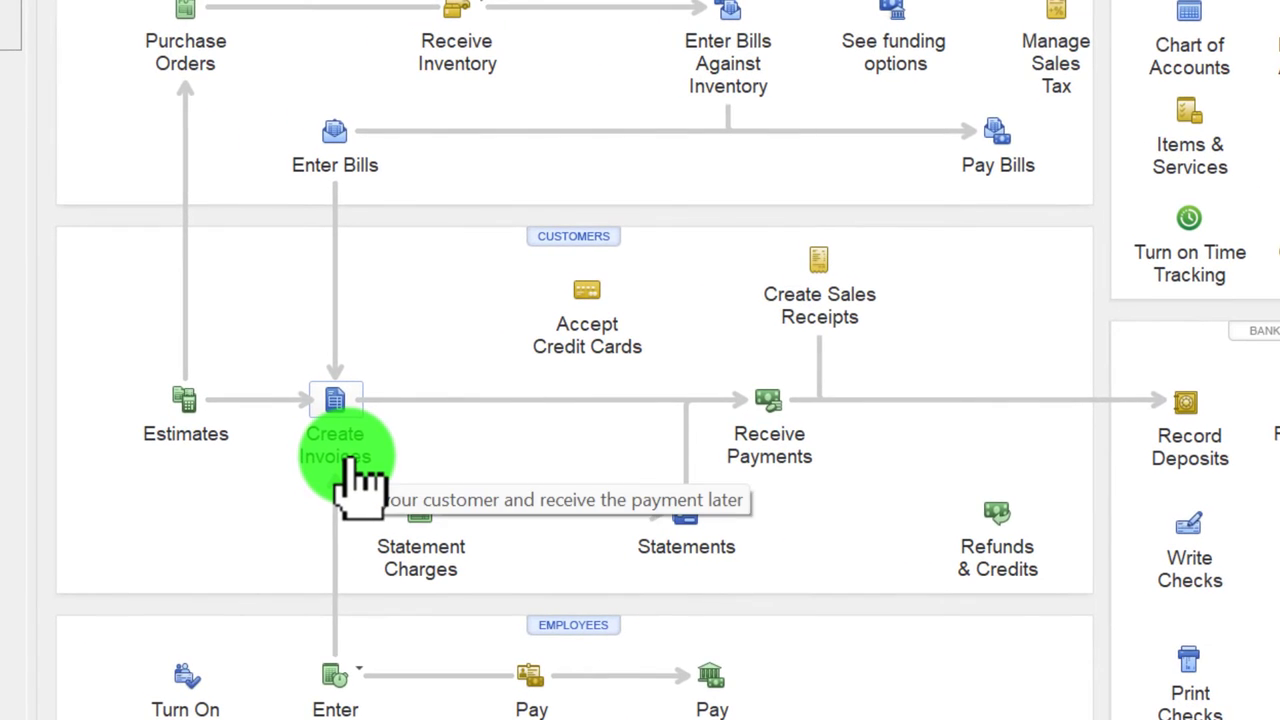
click(350, 465)
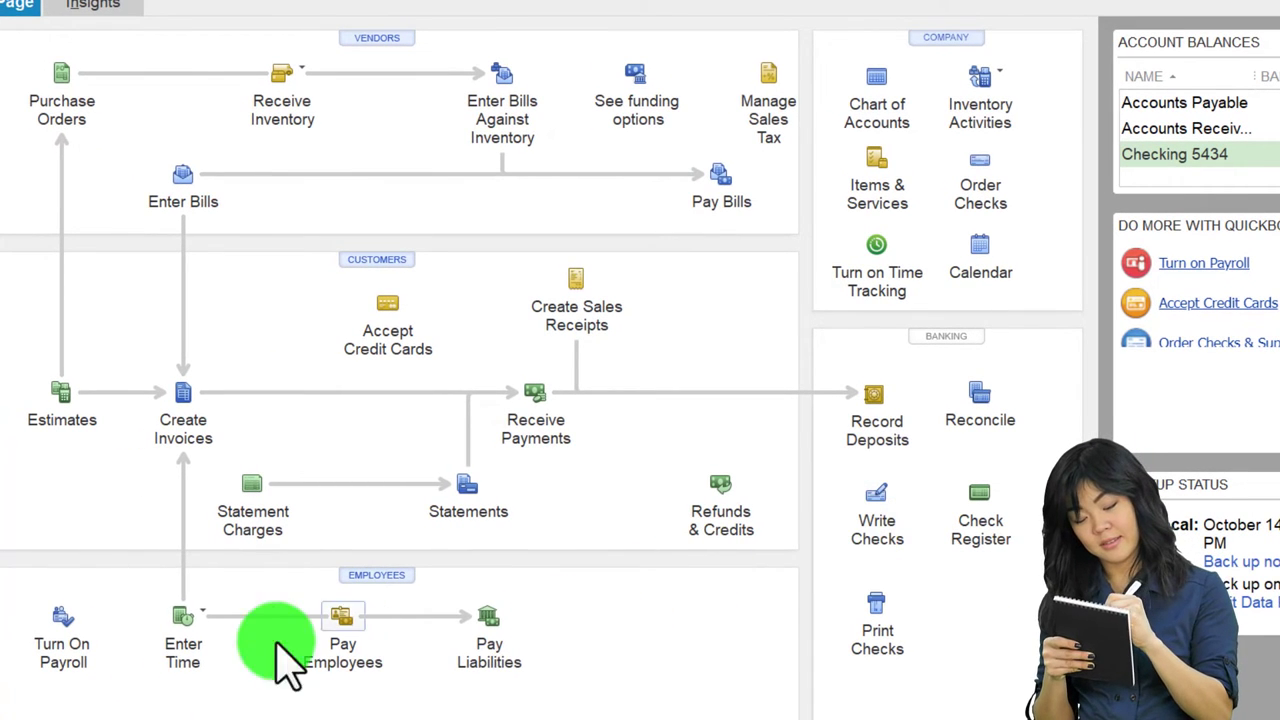
Open the weekly timesheet from the home page and check its customer, service item and payroll item columns.
click(199, 628)
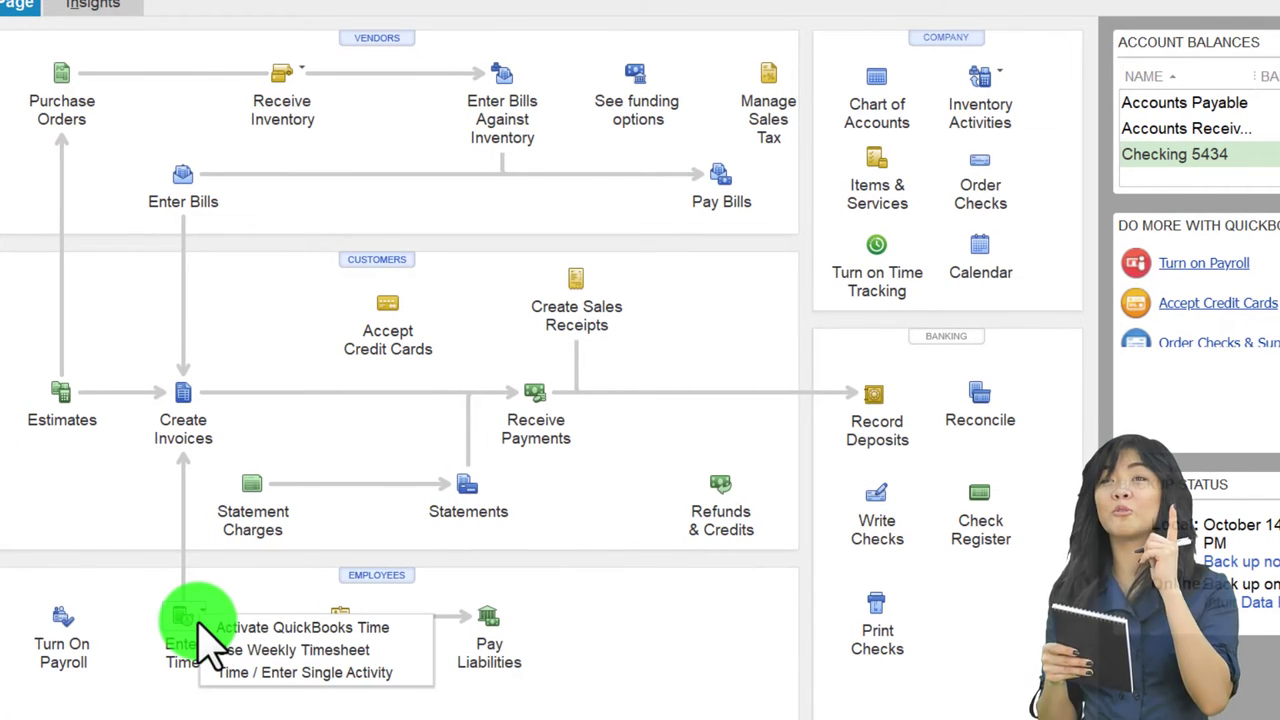
click(232, 652)
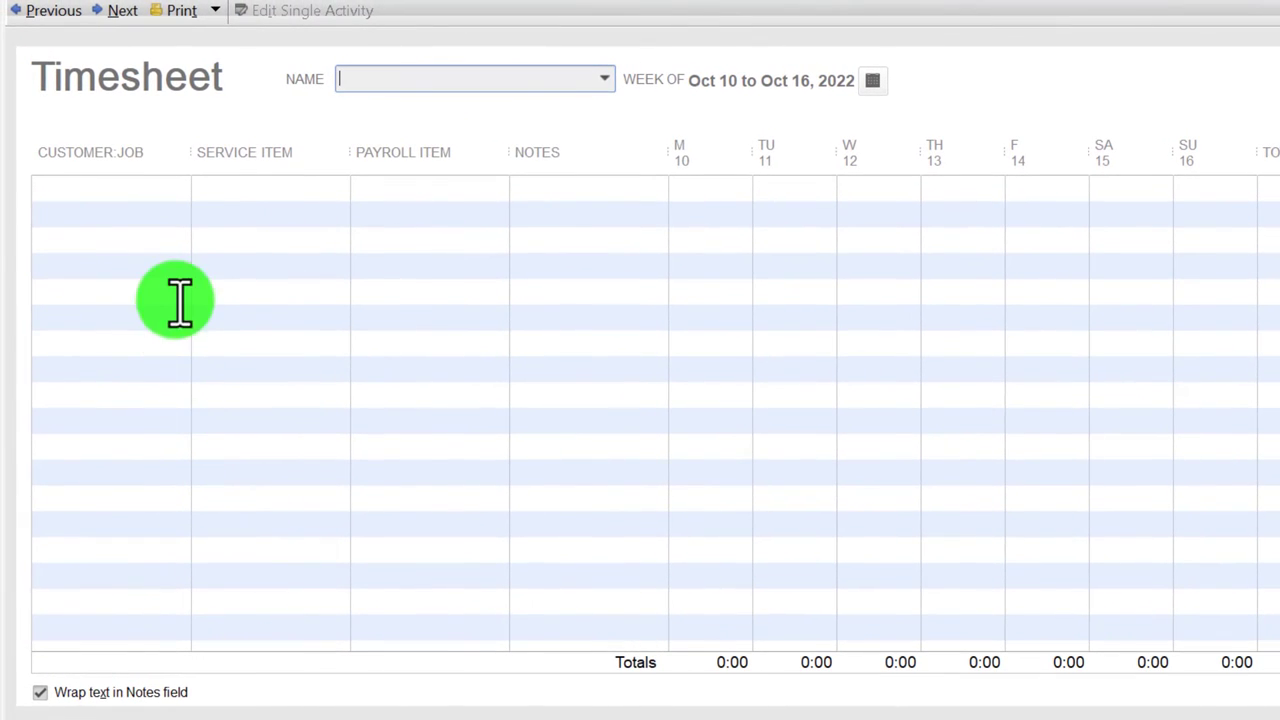
click(128, 190)
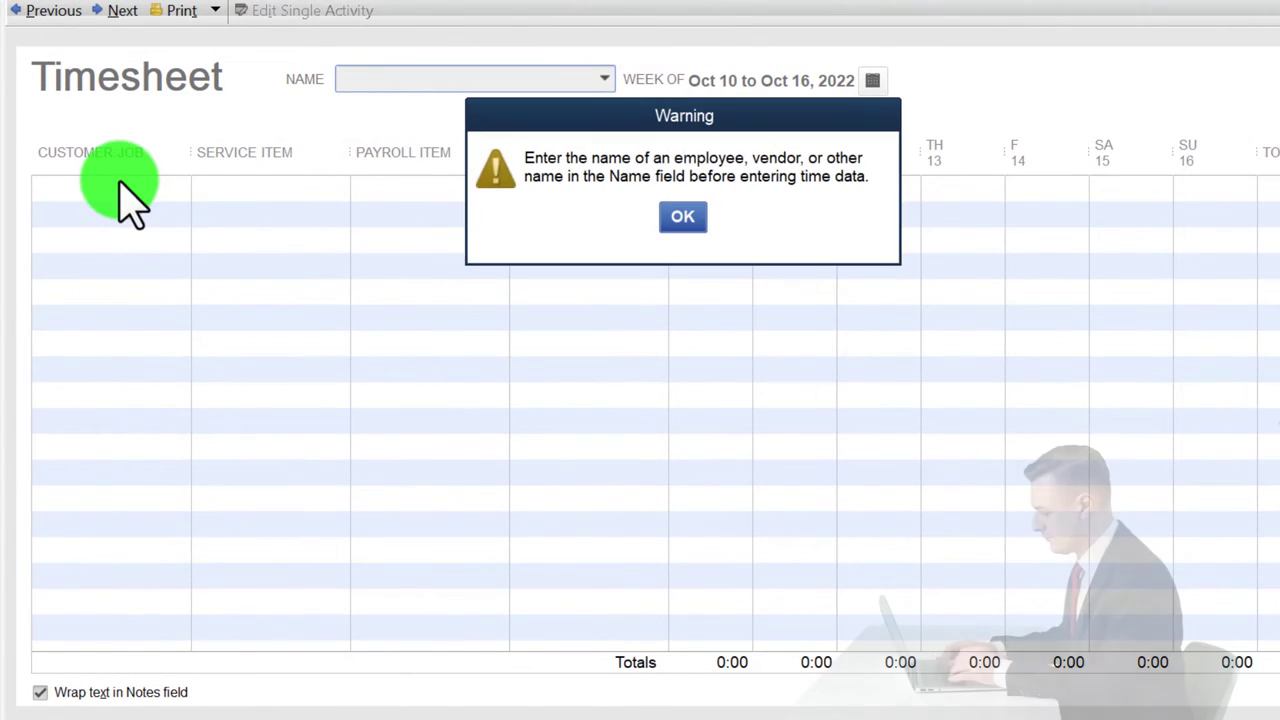
click(683, 217)
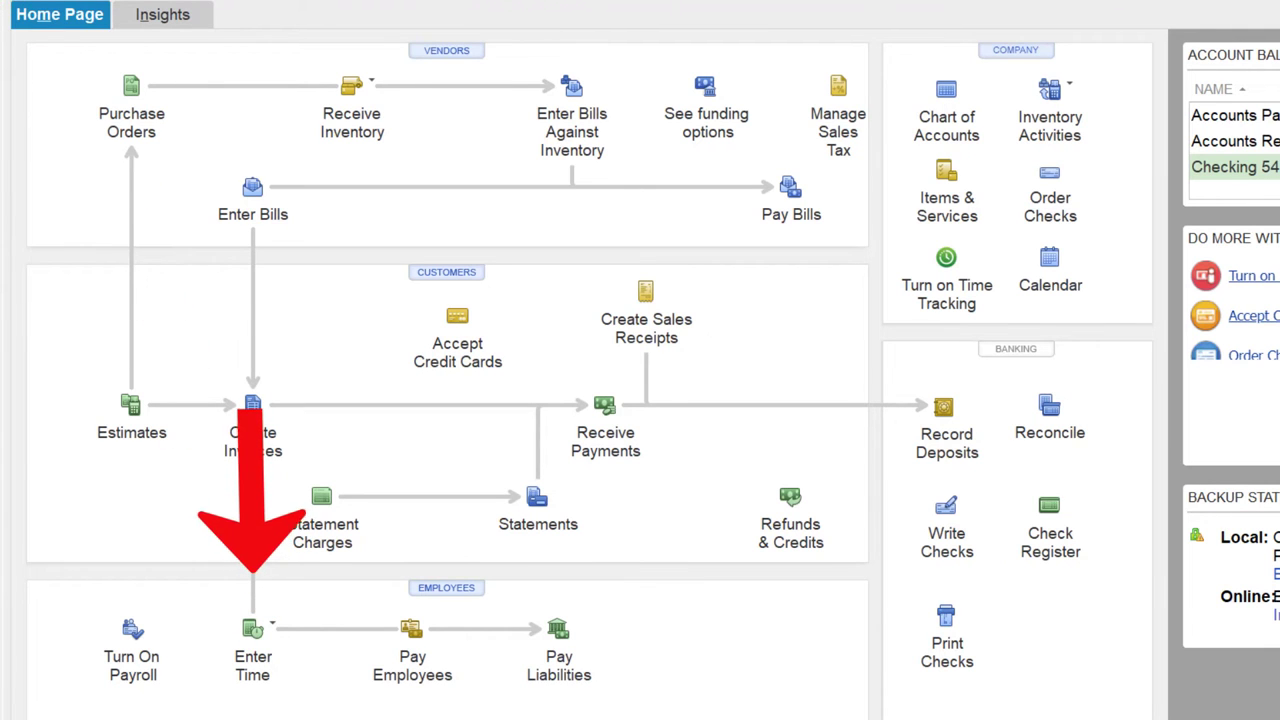
Reopen the Time & Expenses company preferences and enable tracking reimbursed expenses as income.
key(alt+e)
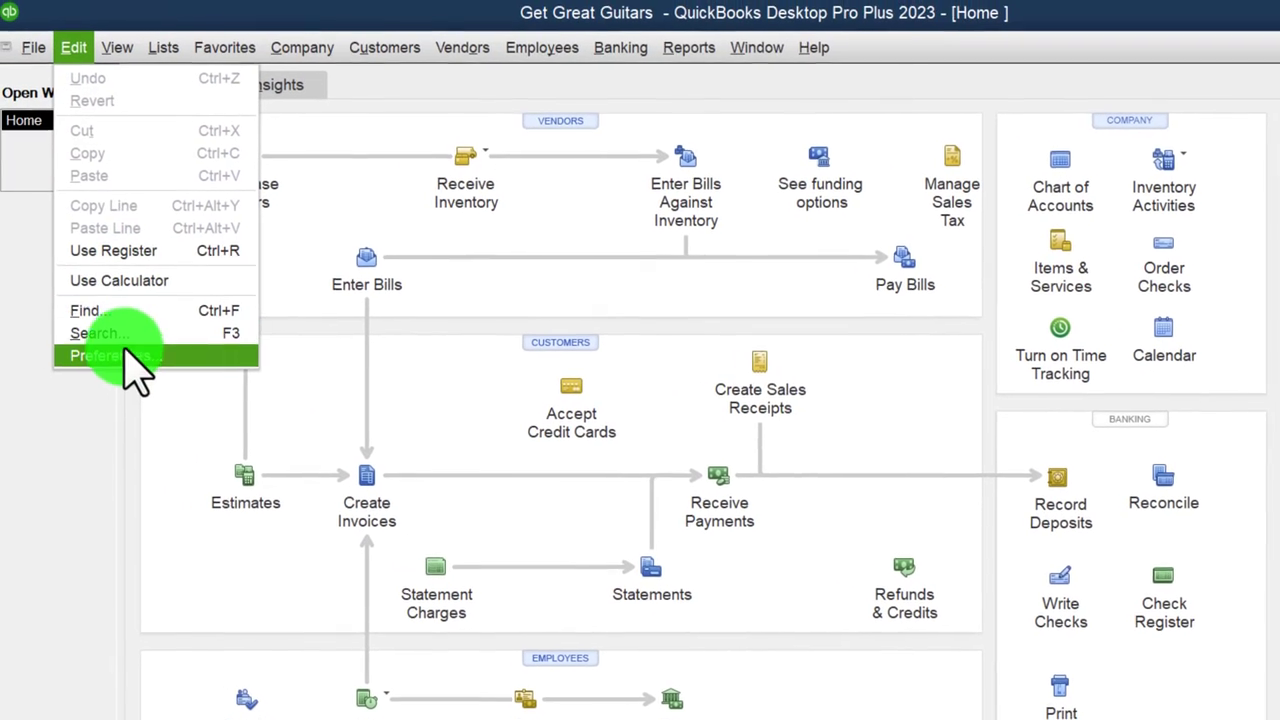
click(15, 285)
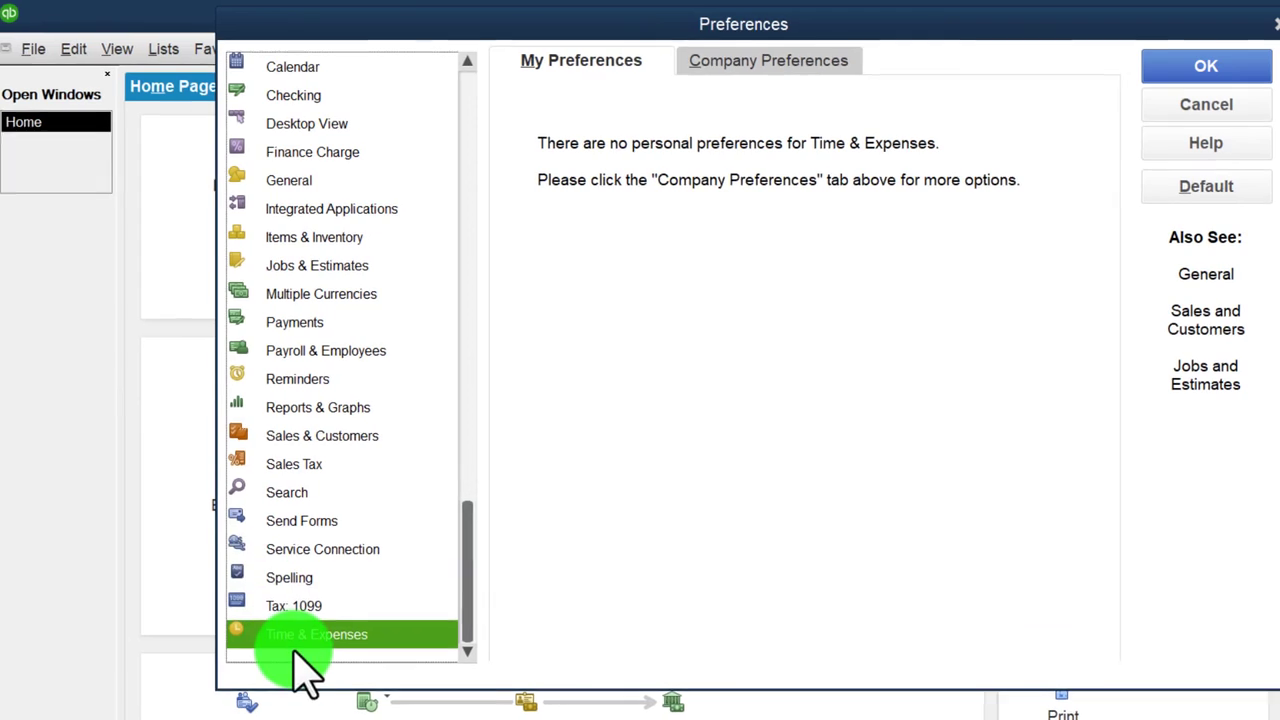
click(716, 68)
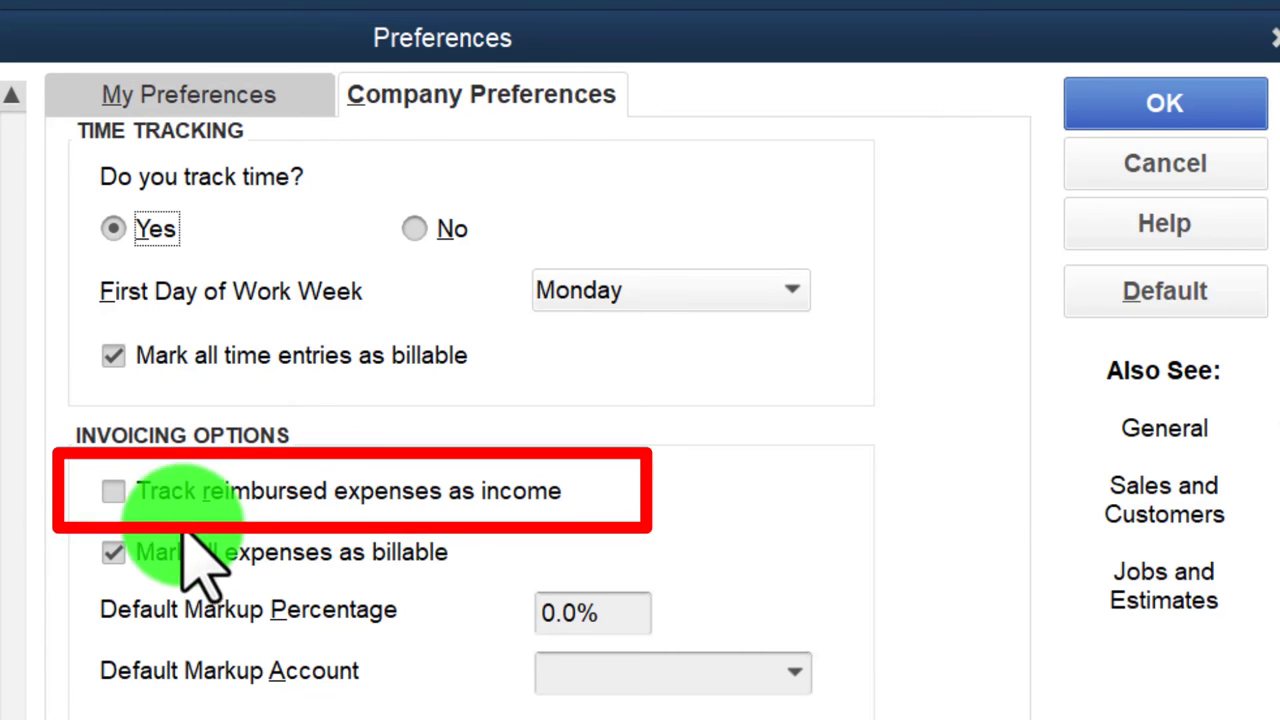
click(113, 491)
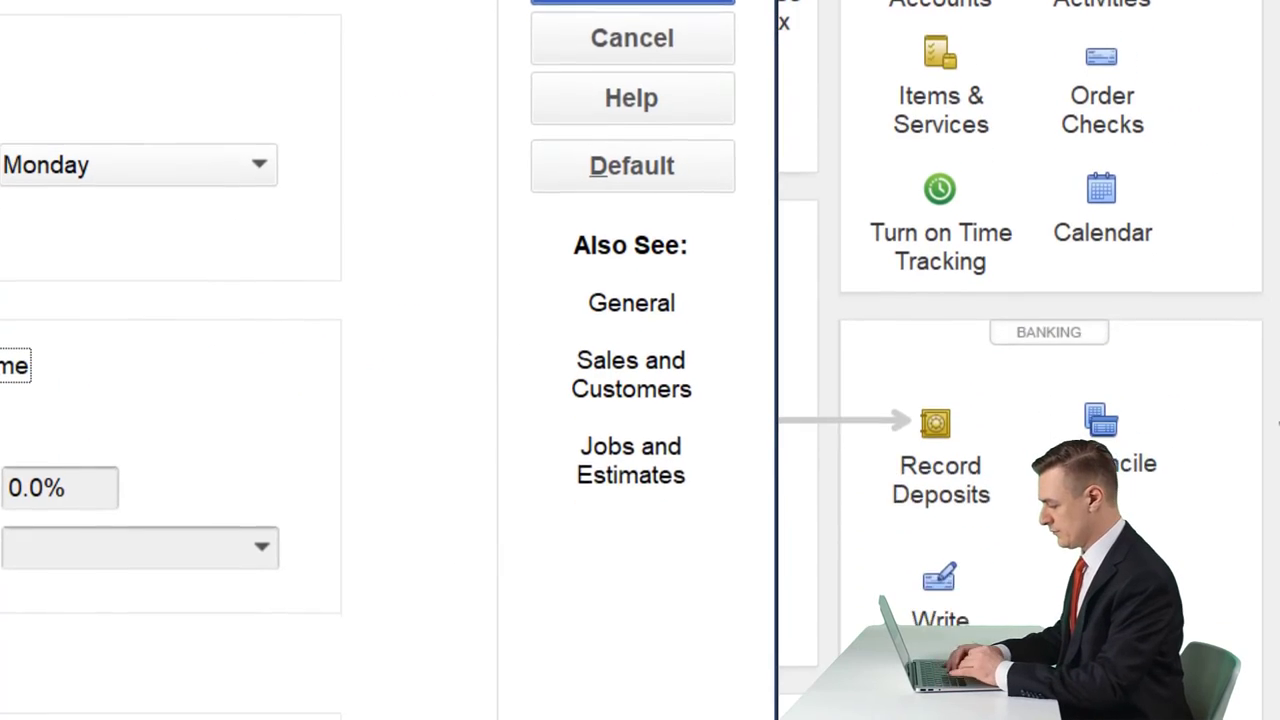
click(1279, 607)
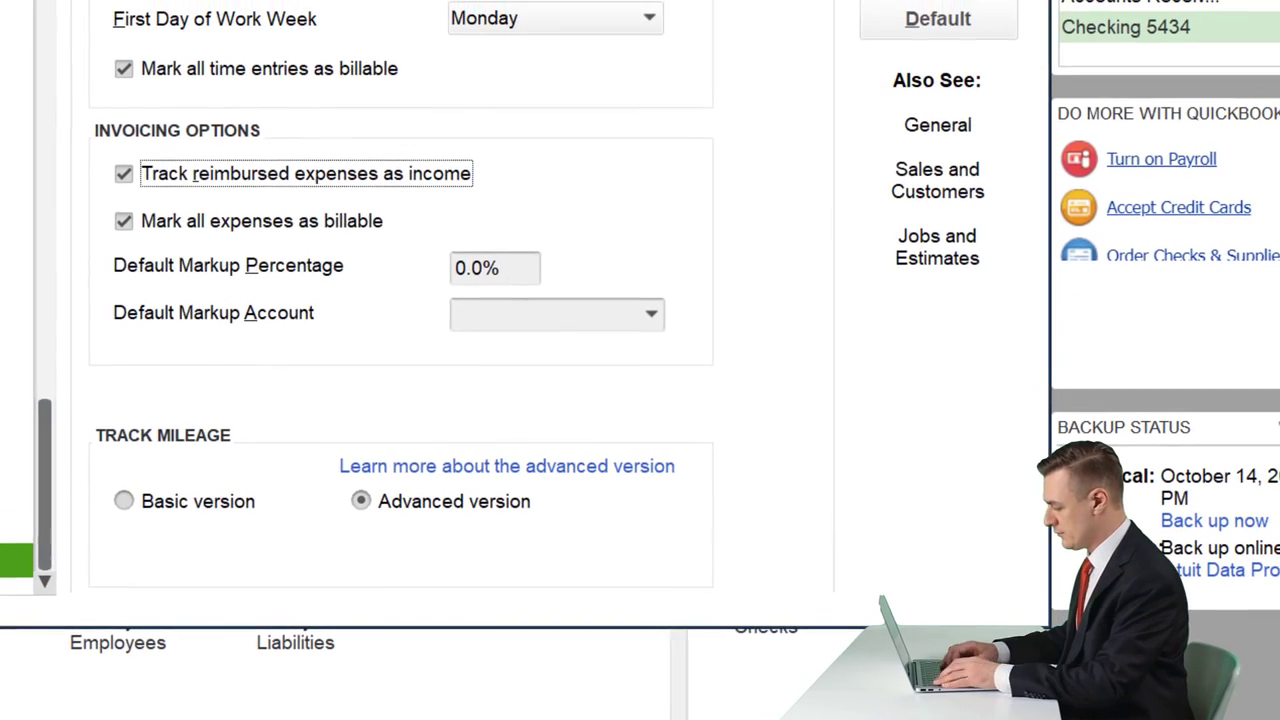
click(759, 455)
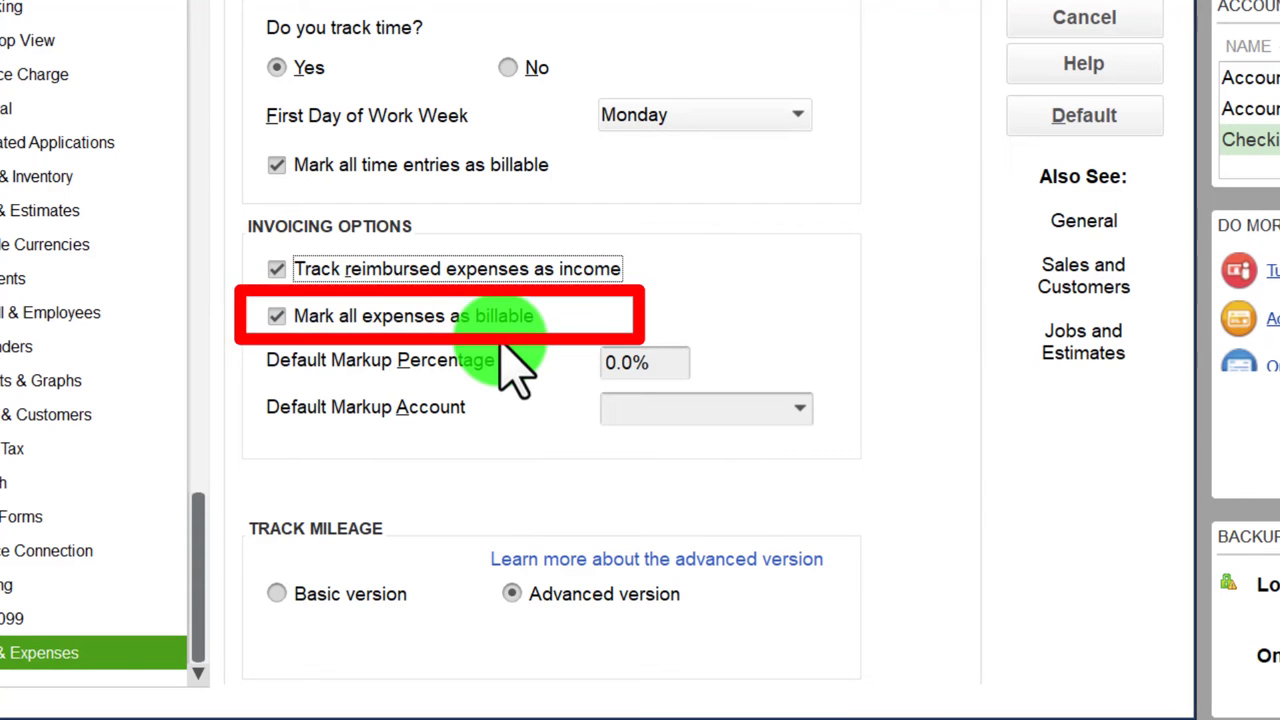
Turn off marking all expenses as billable and check the account choices for the default markup, leaving the account blank.
click(282, 318)
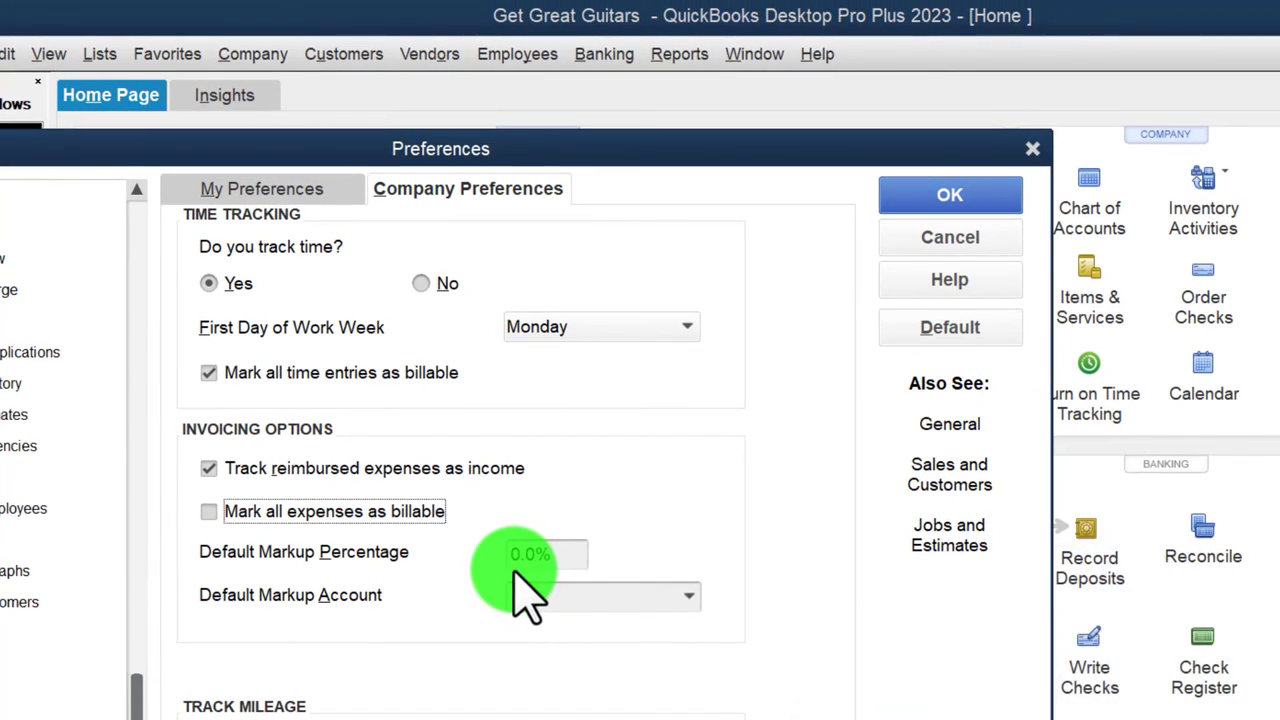
click(689, 596)
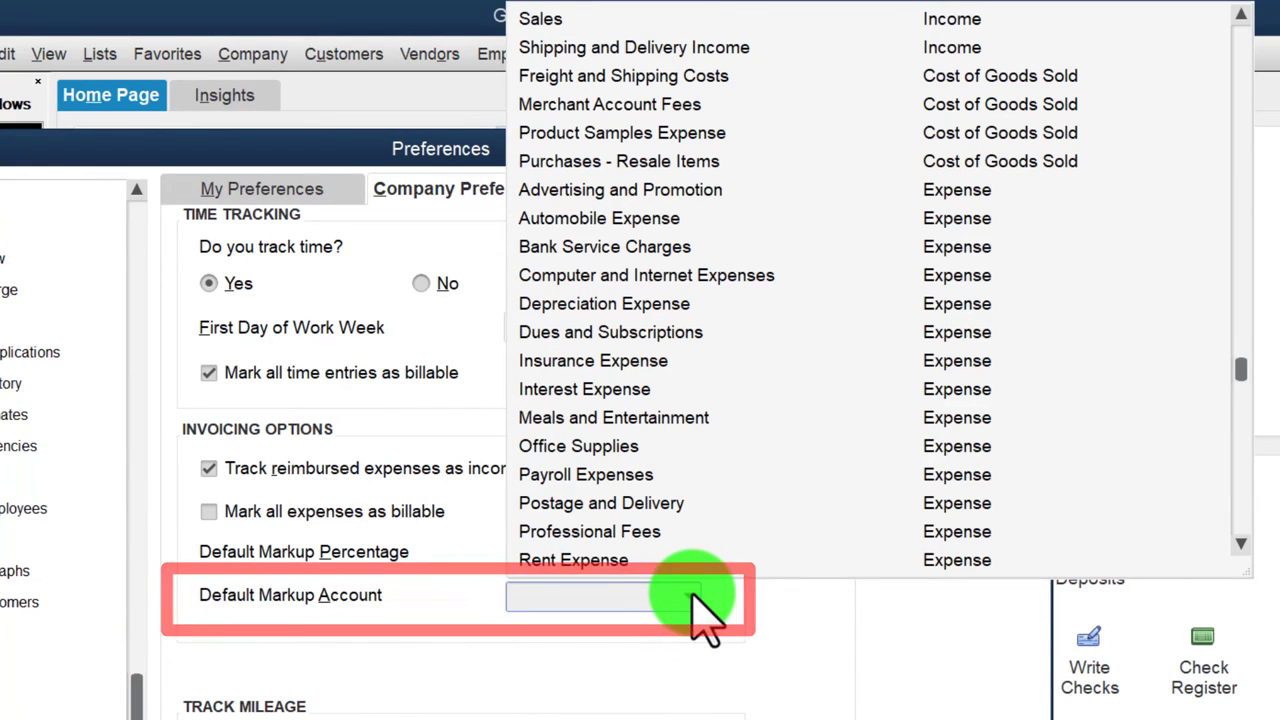
click(689, 596)
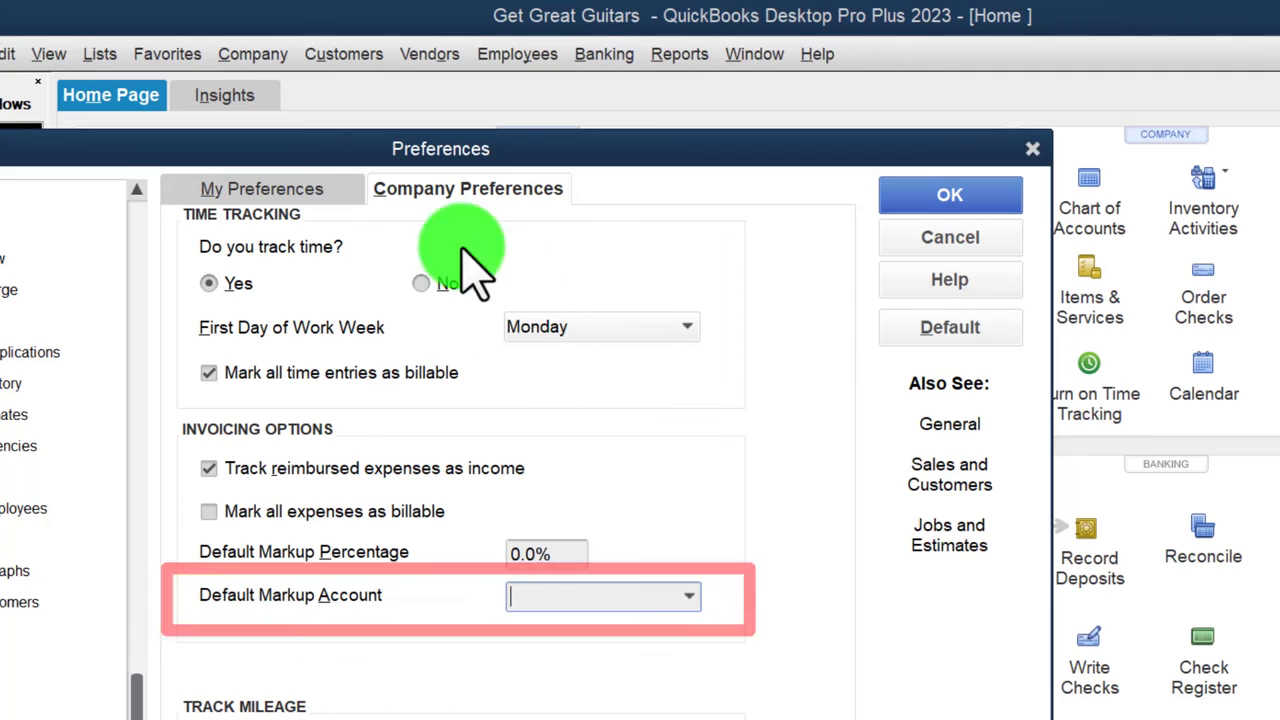
Move the preferences window to view the home page workflow, and save the Time & Expenses changes, allowing all open windows to close.
drag(345, 148, 1009, 169)
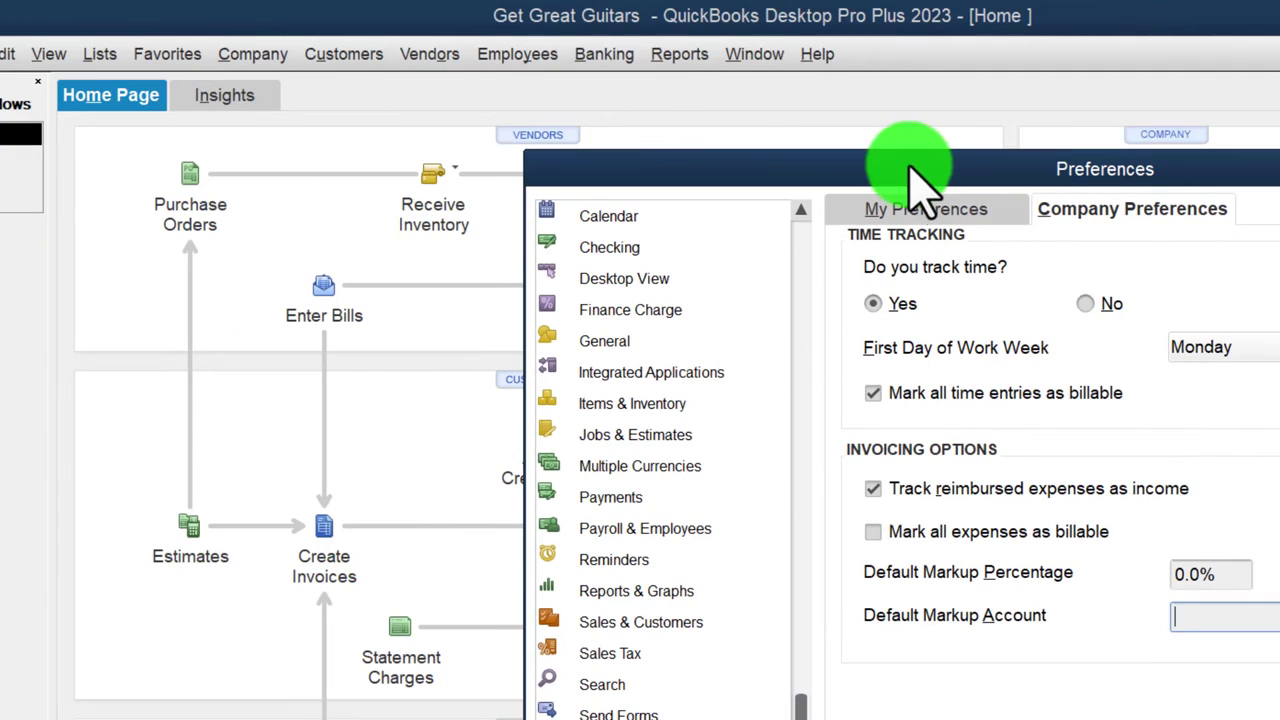
drag(900, 157, 471, 23)
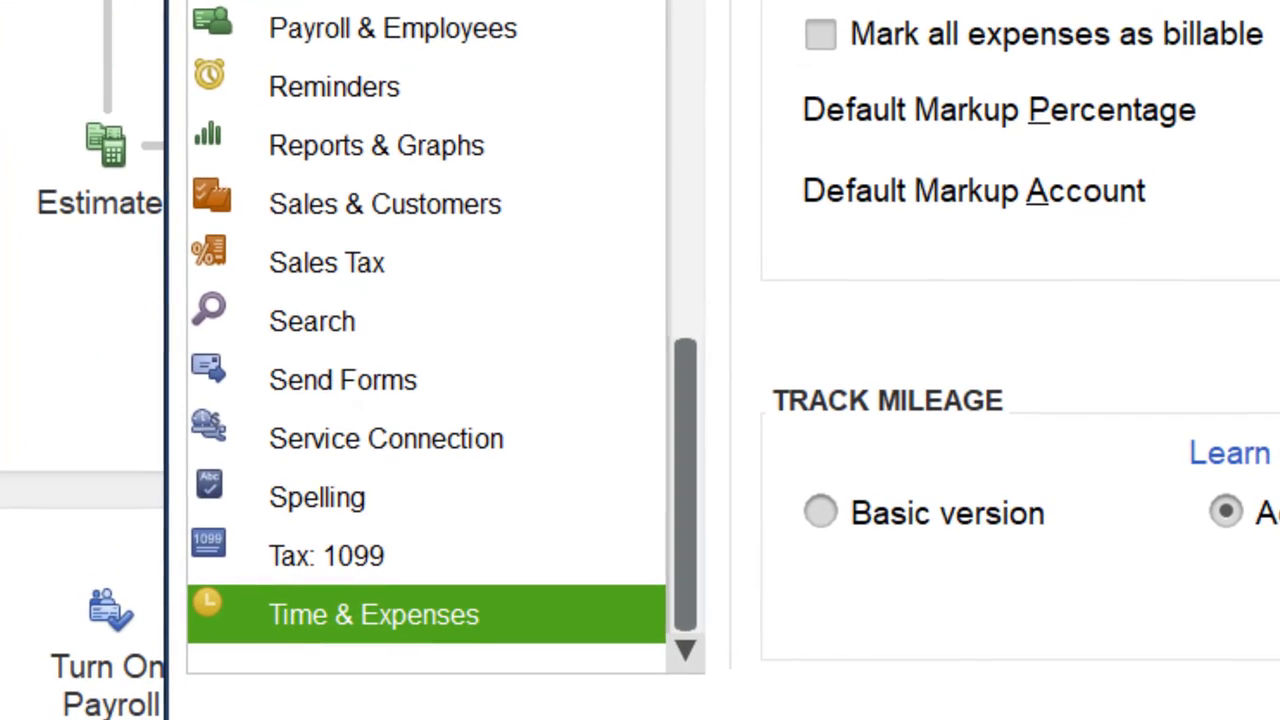
click(1112, 72)
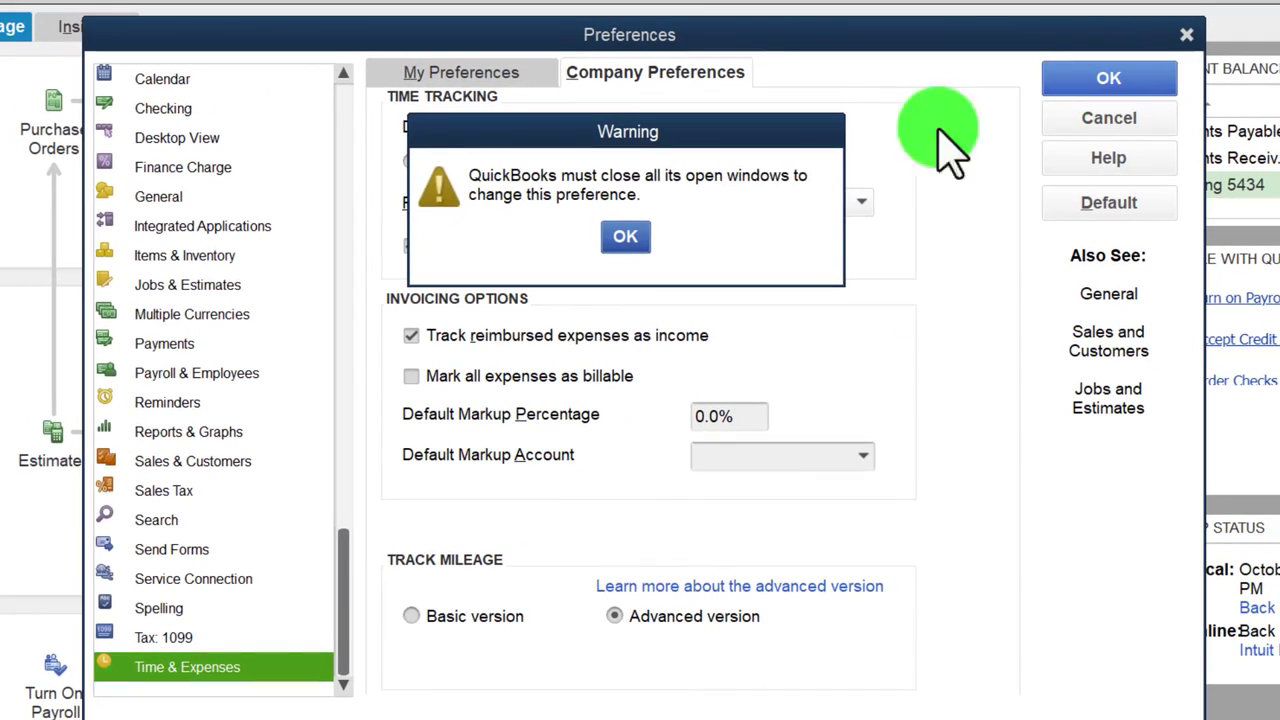
click(630, 240)
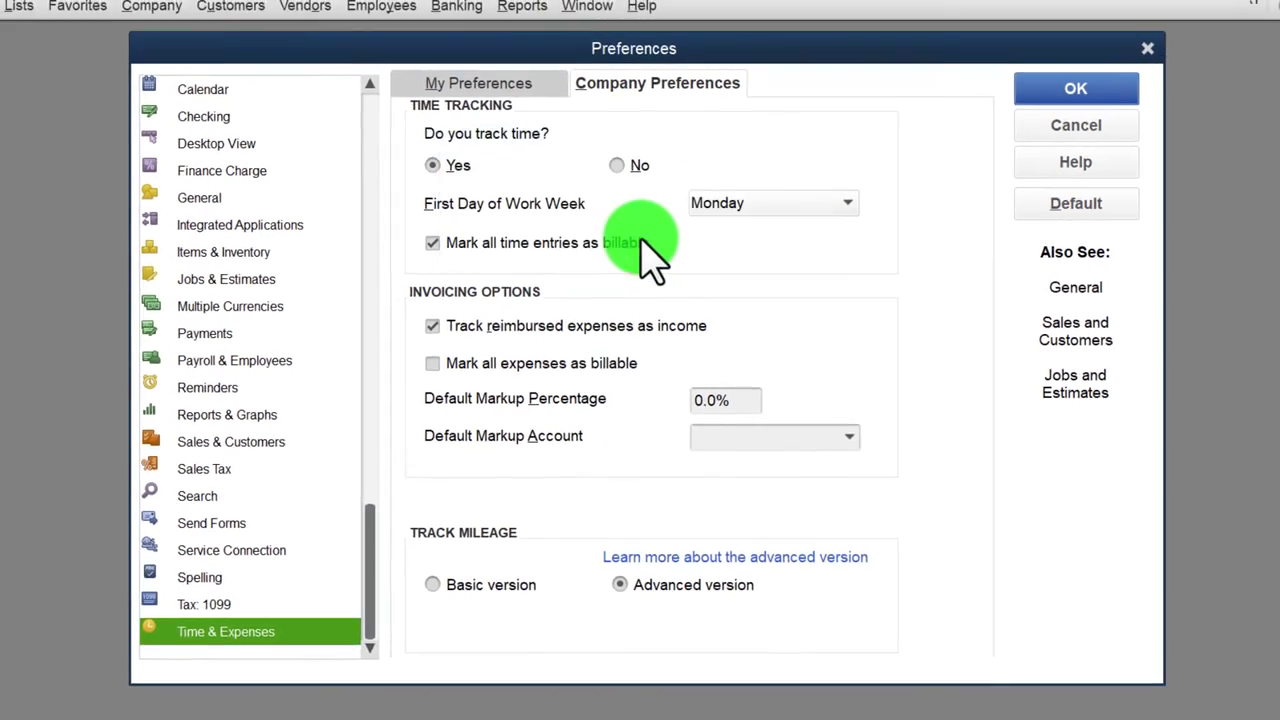